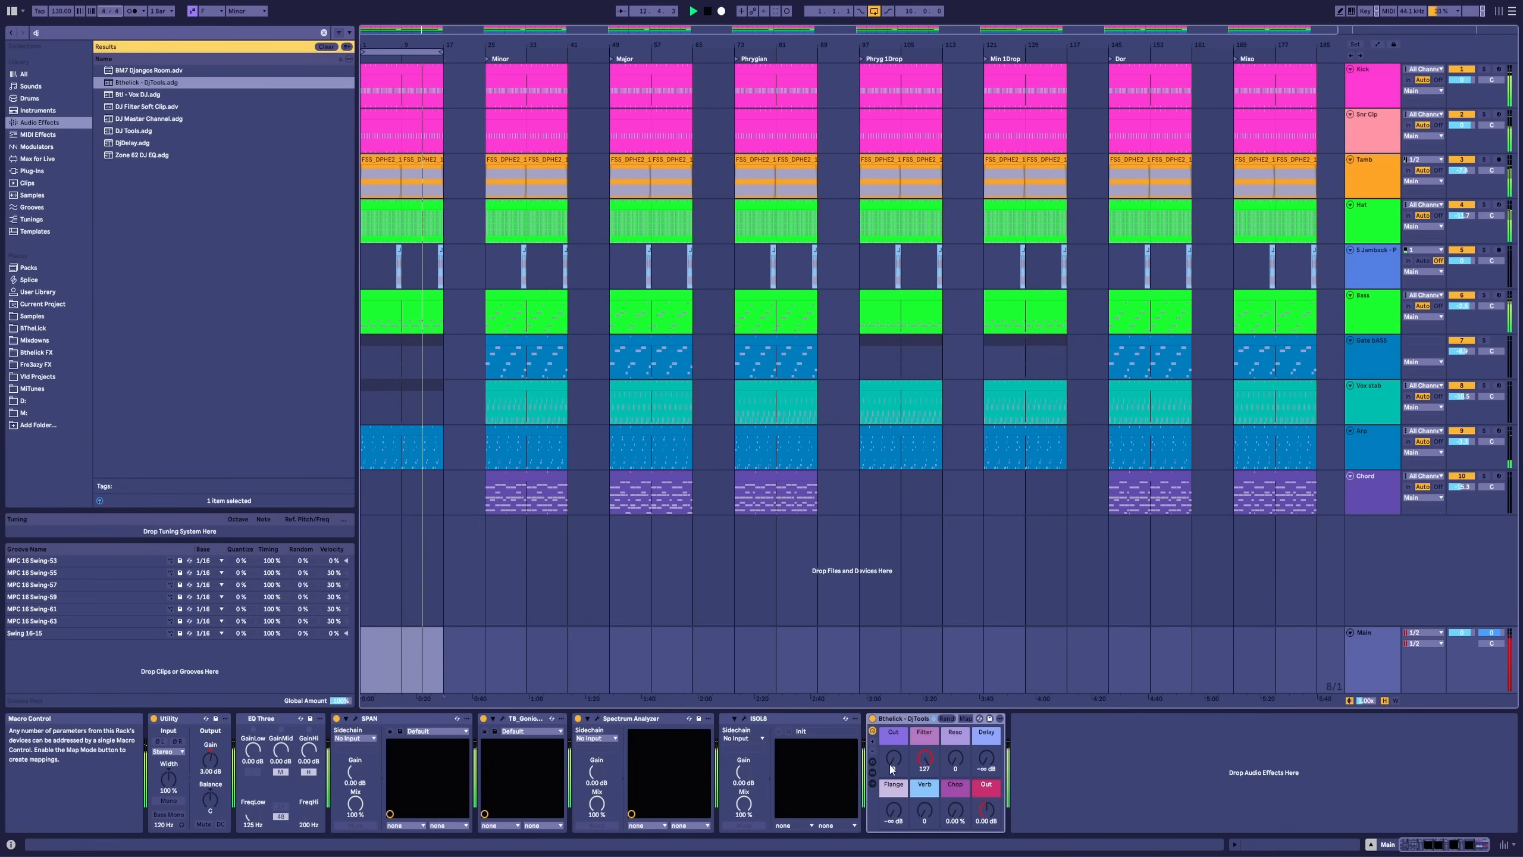
Step: Sweep the Cut macro of the DJTools rack on the Main track during playback, and reset it to 0
left_click_drag(892, 764, 892, 685)
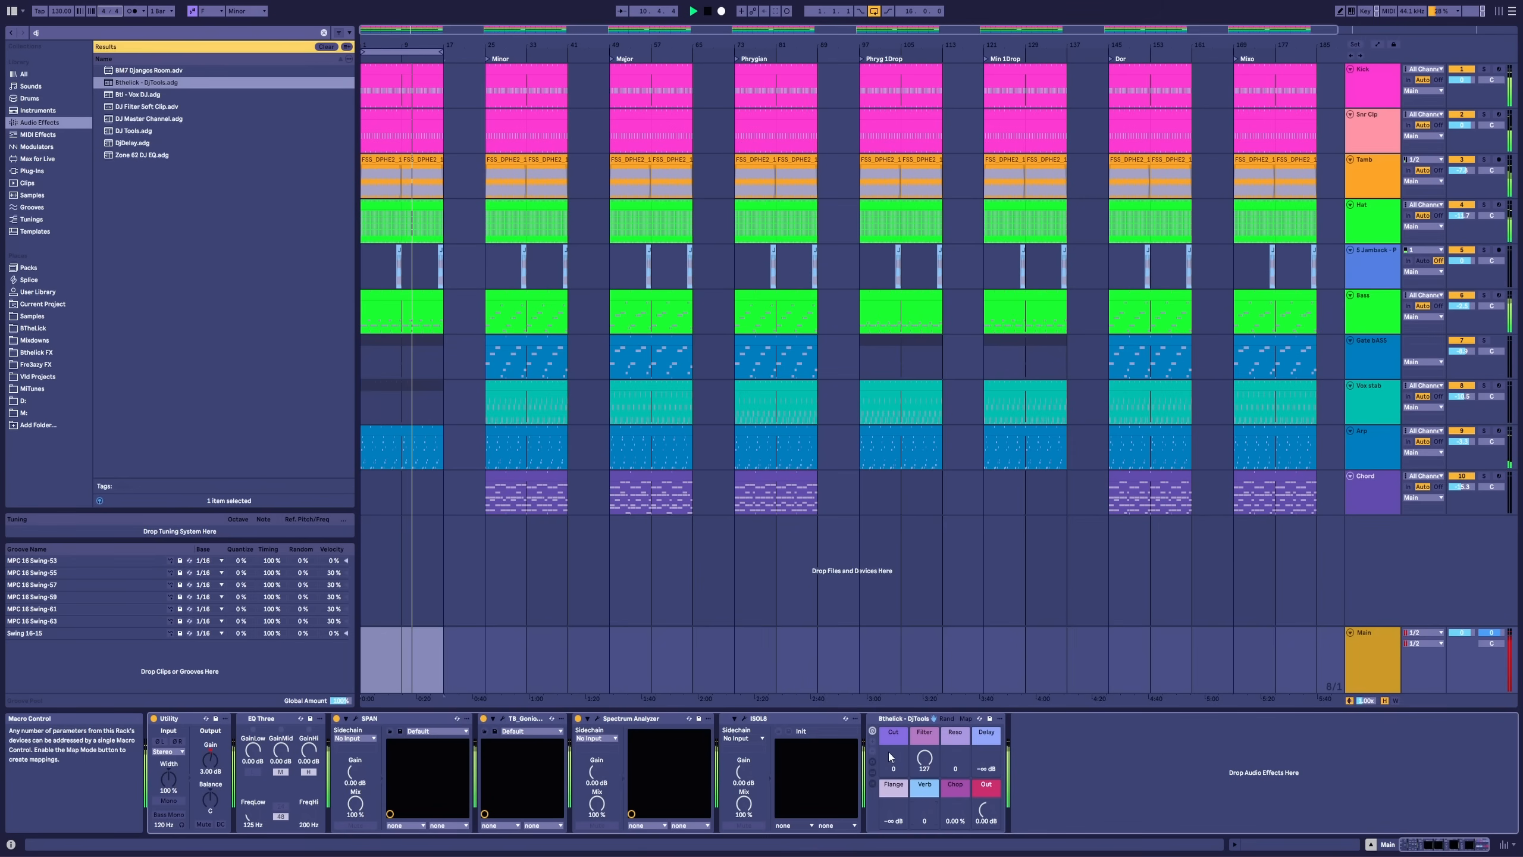
left_click(872, 718)
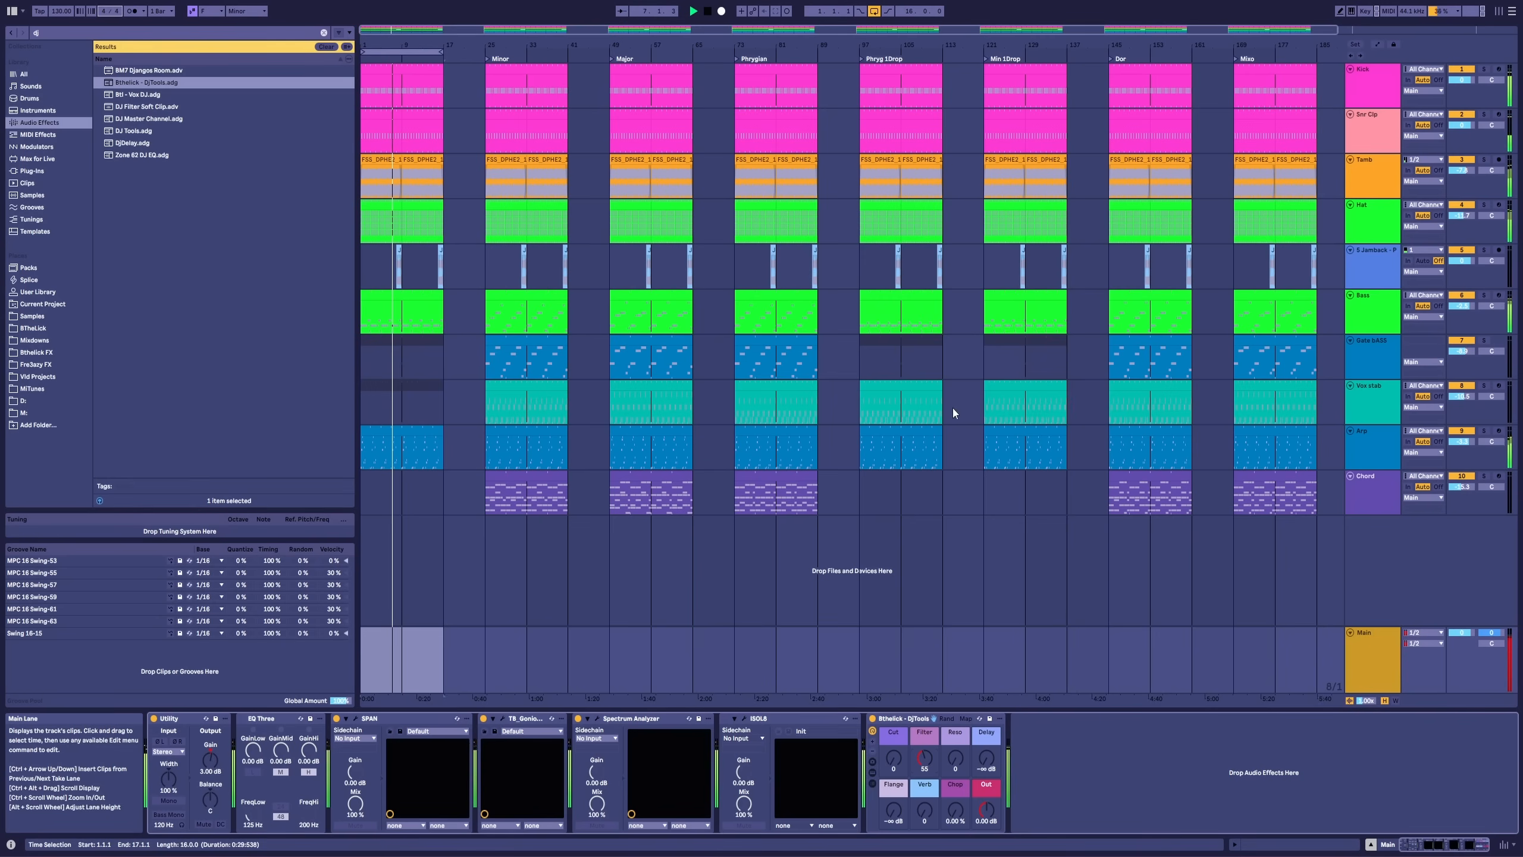
left_click_drag(894, 761, 925, 716)
double_click(892, 763)
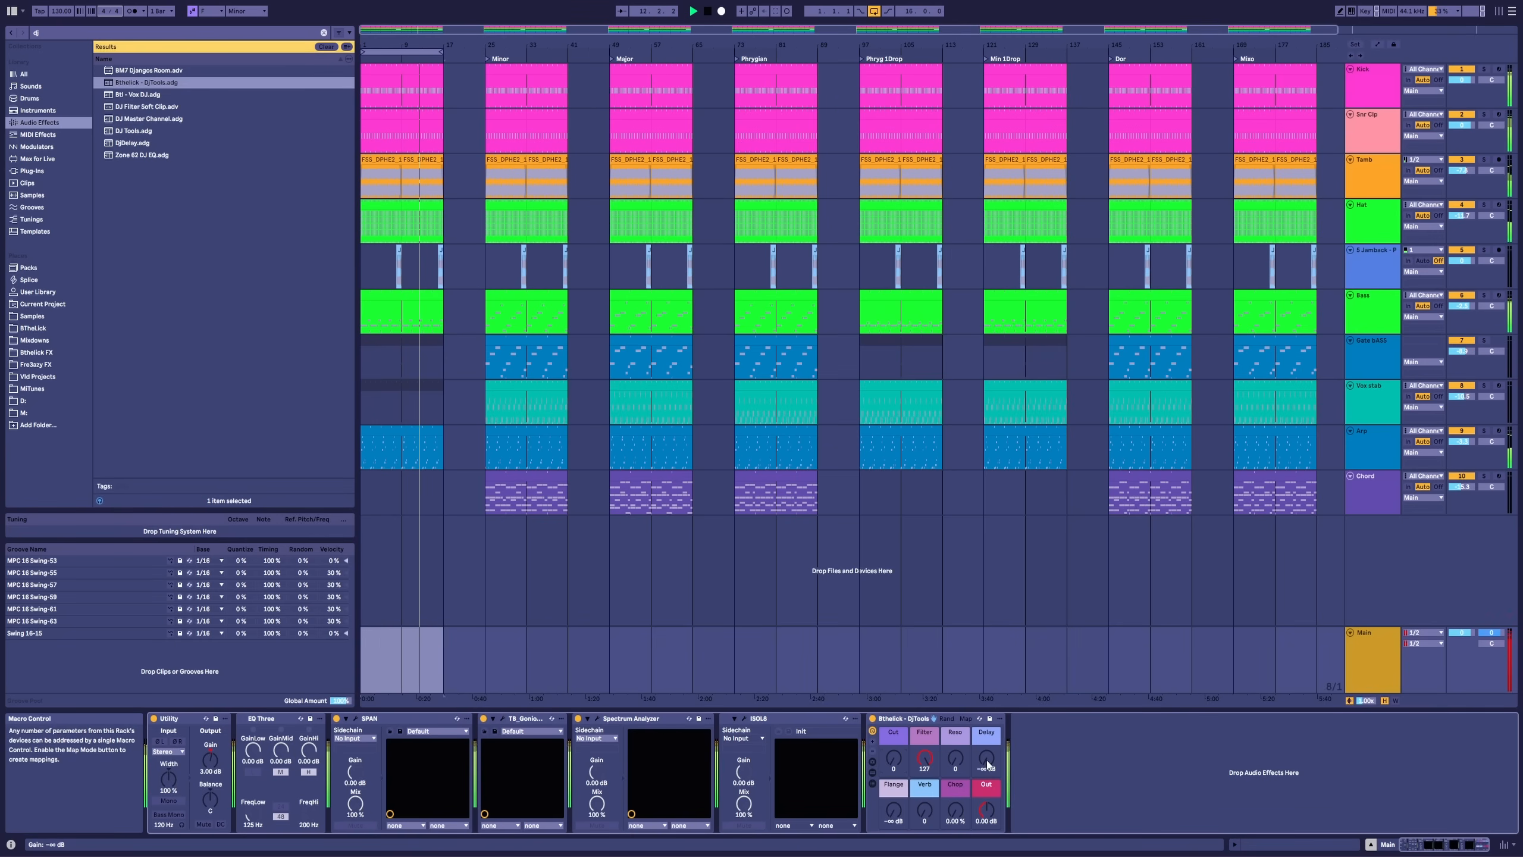
Step: Raise the rack's Delay macro and return it to -inf dB, and turn up the Flange macro
left_click_drag(986, 758, 986, 742)
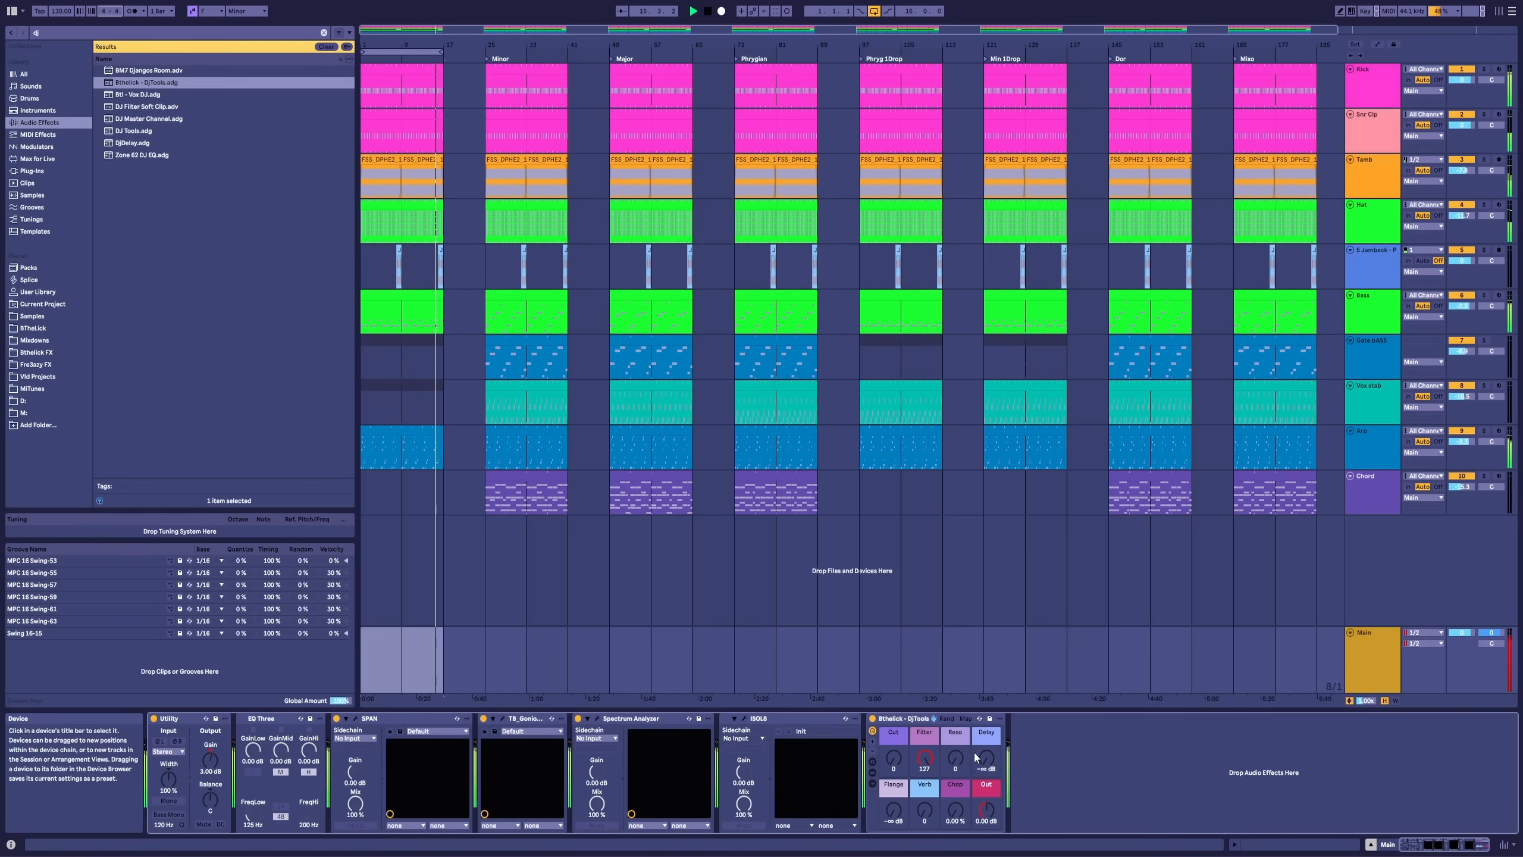
left_click_drag(986, 758, 986, 751)
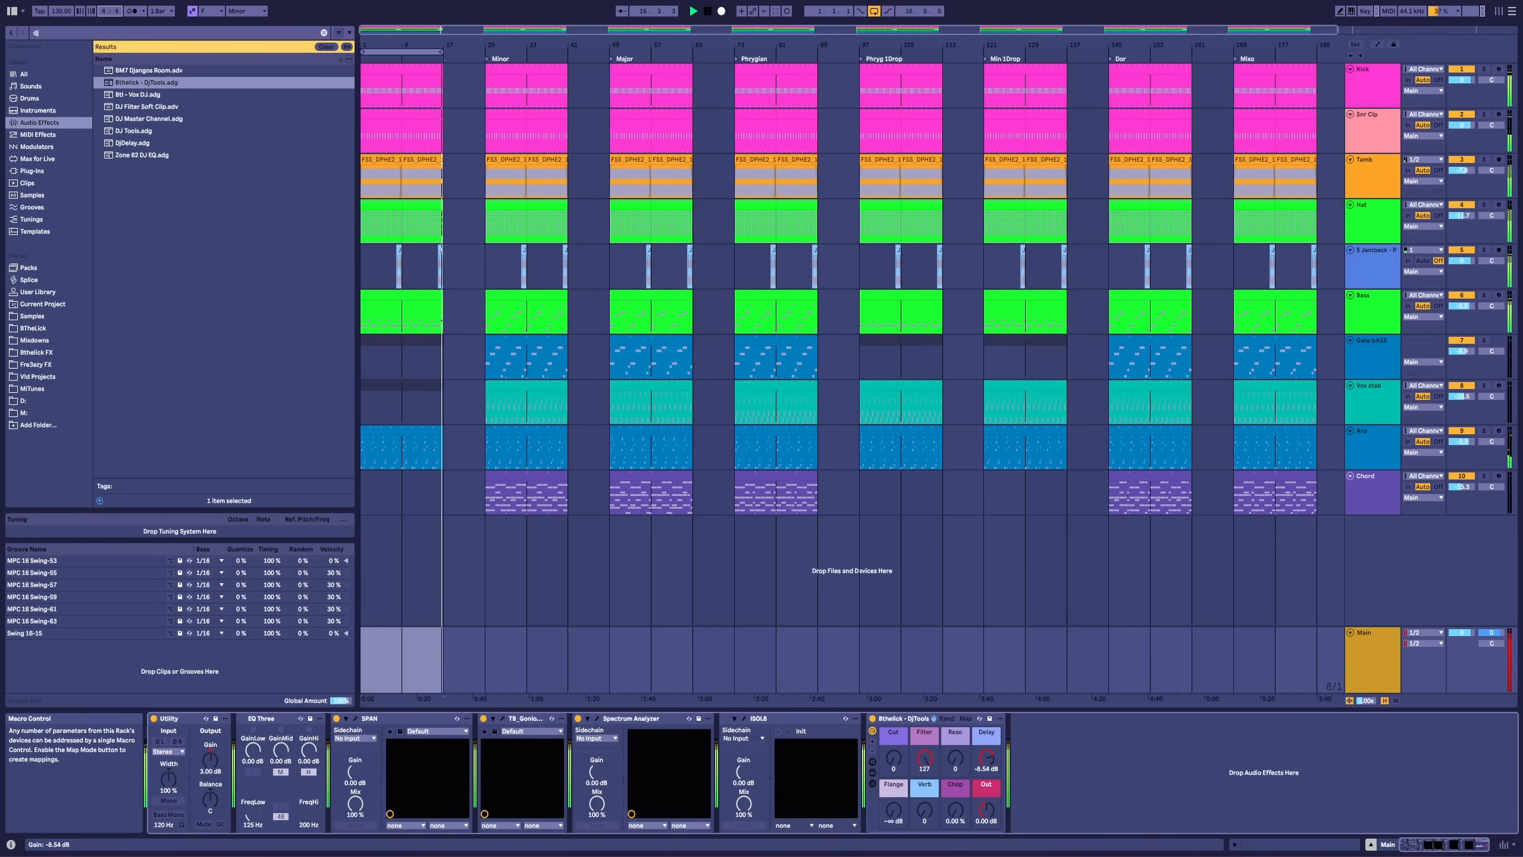
left_click_drag(986, 758, 982, 766)
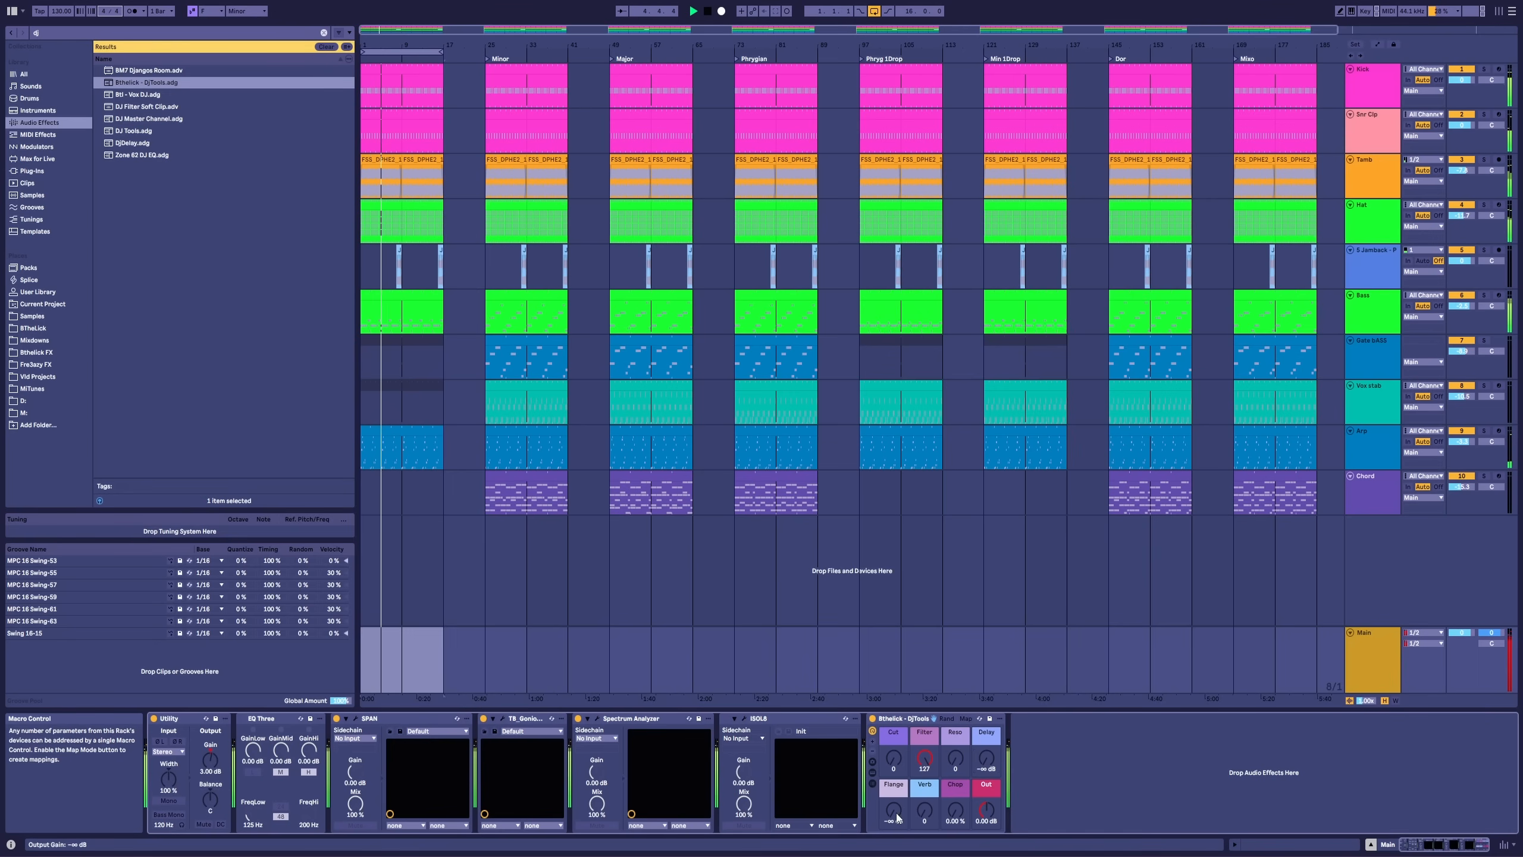
left_click_drag(894, 810, 921, 771)
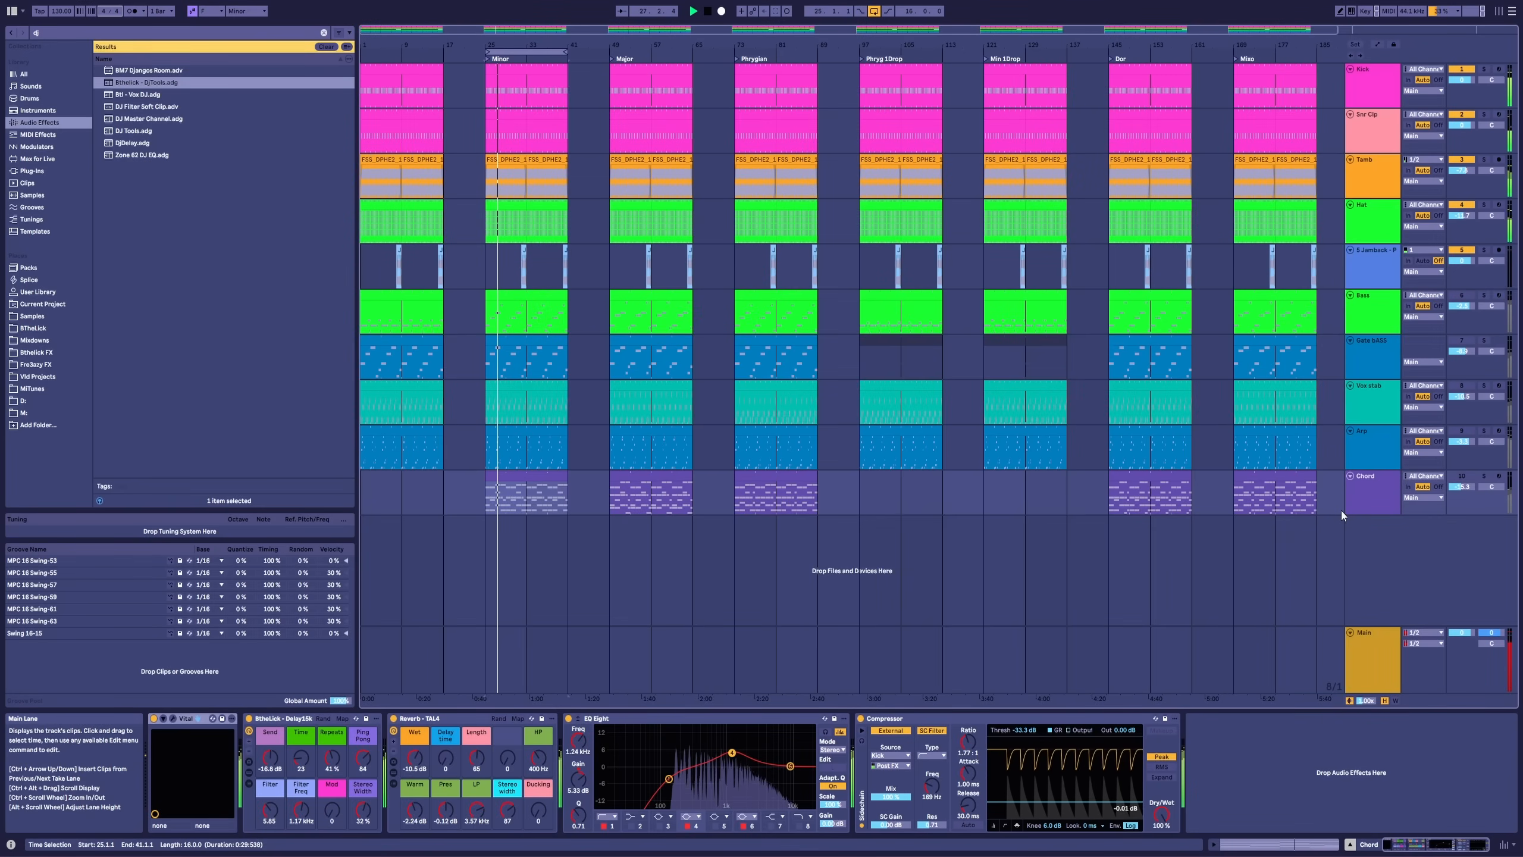
Step: Activate the muted Bass, Gate bass, Vox stab, Arp and Chord tracks one after another while the Minor section loops
left_click(1469, 297)
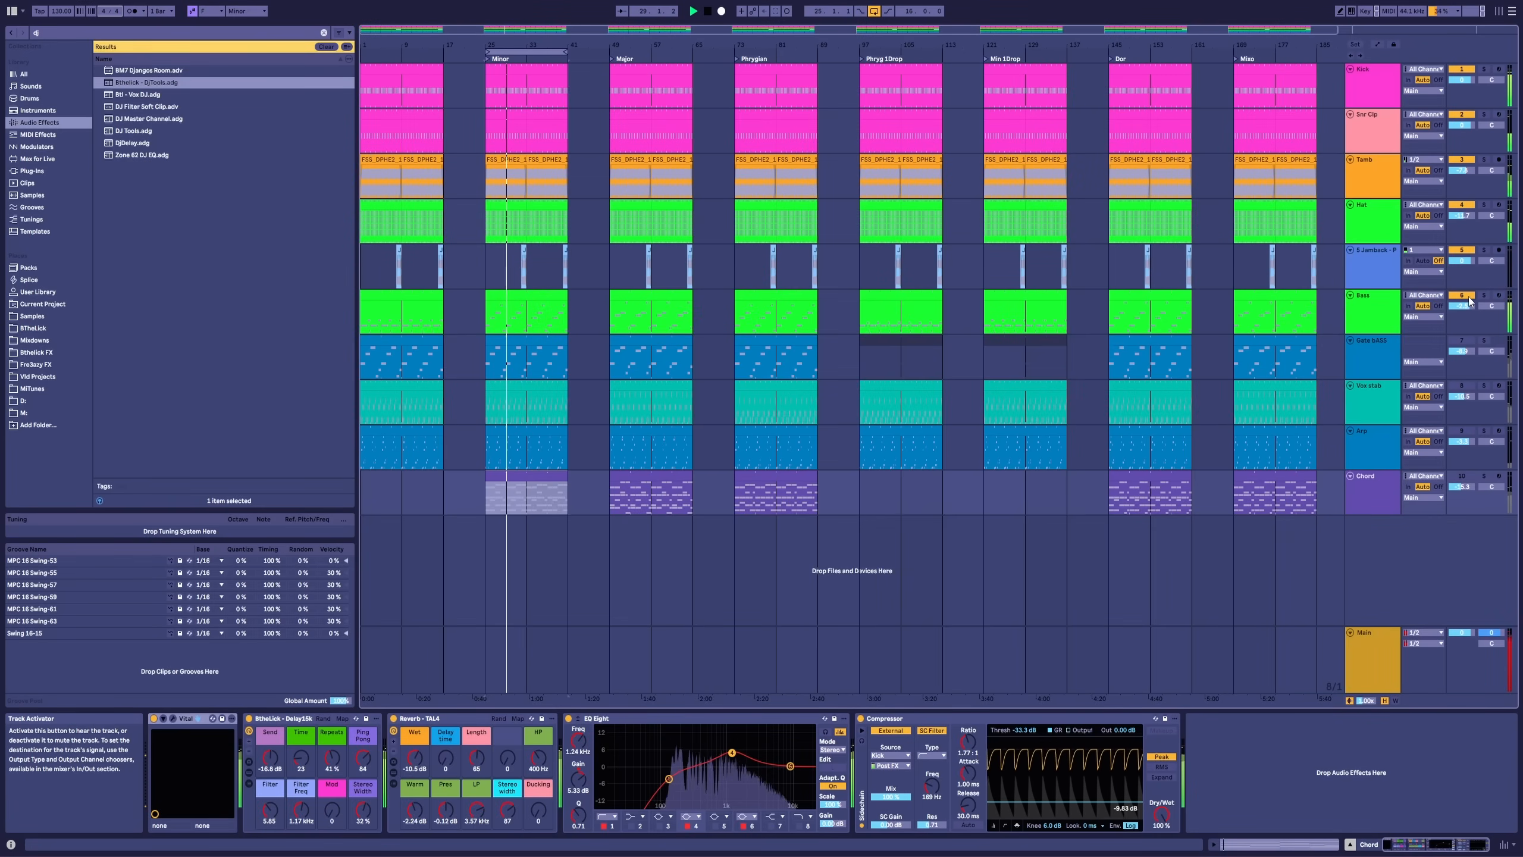
left_click(1463, 342)
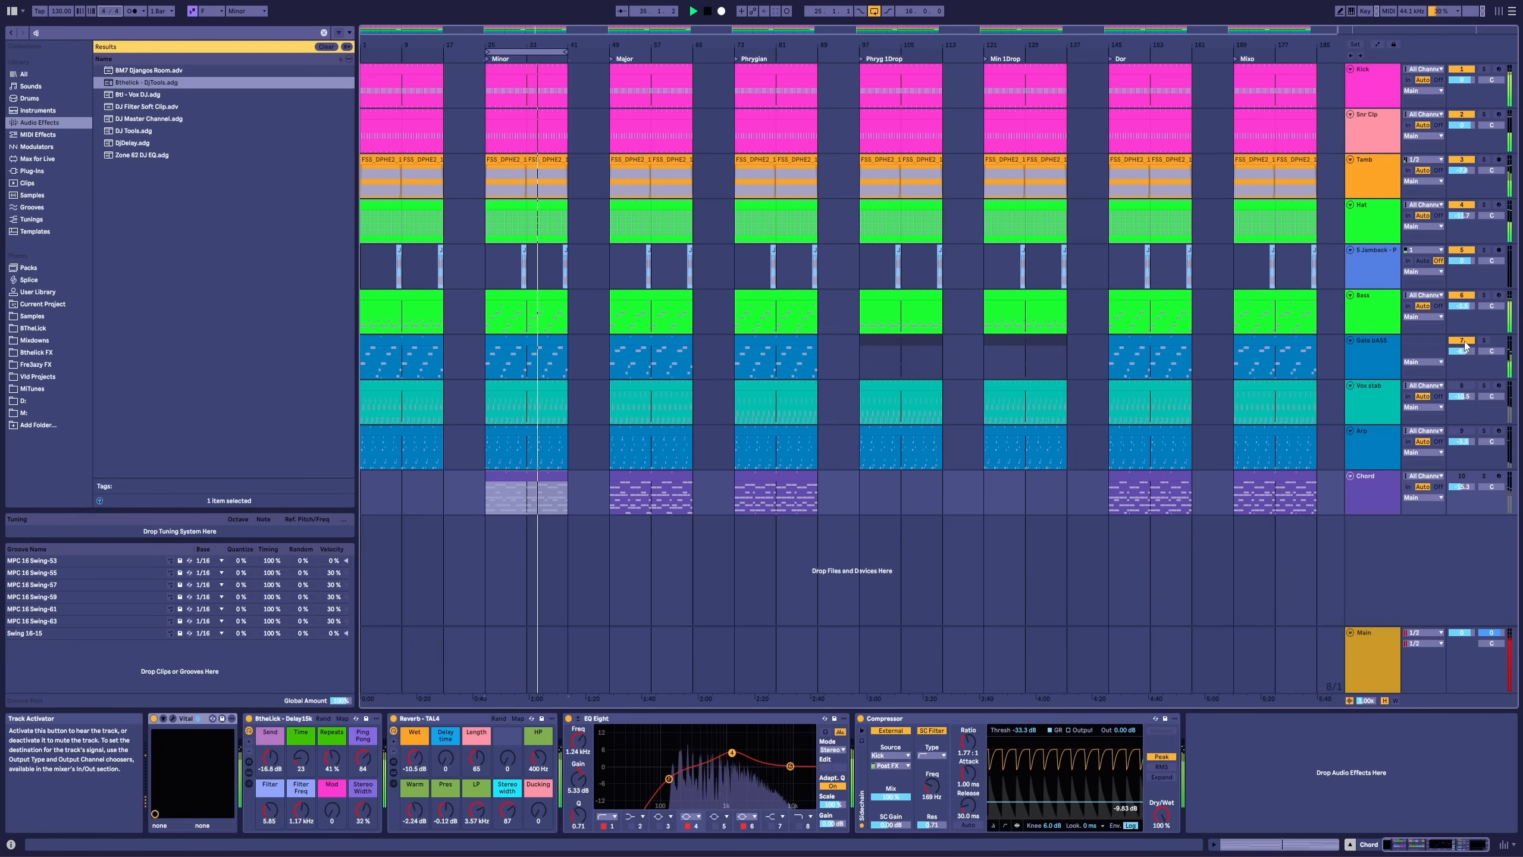
left_click(1466, 433)
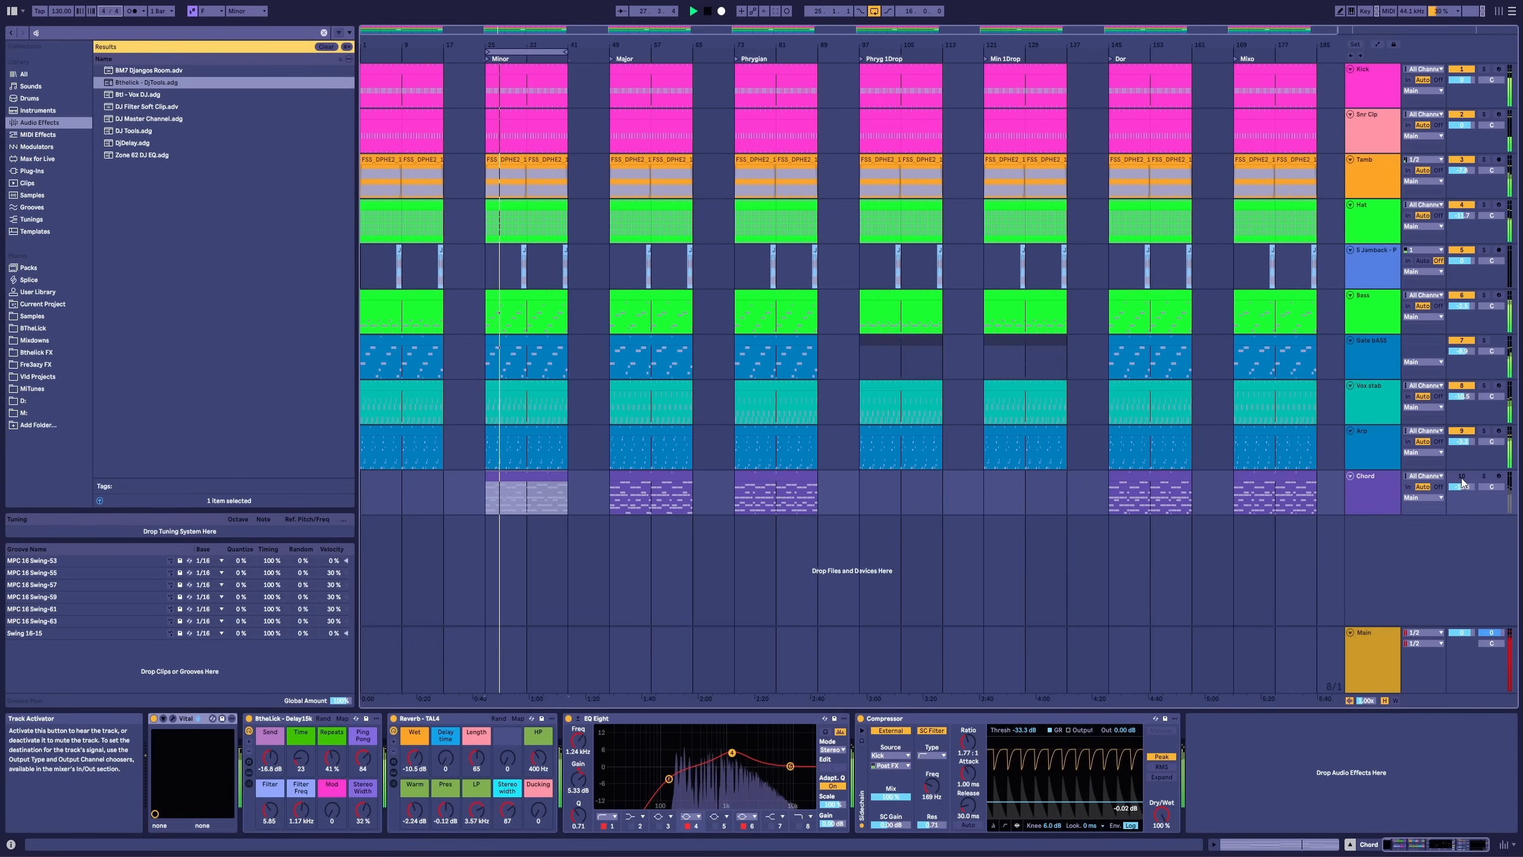
left_click(1463, 477)
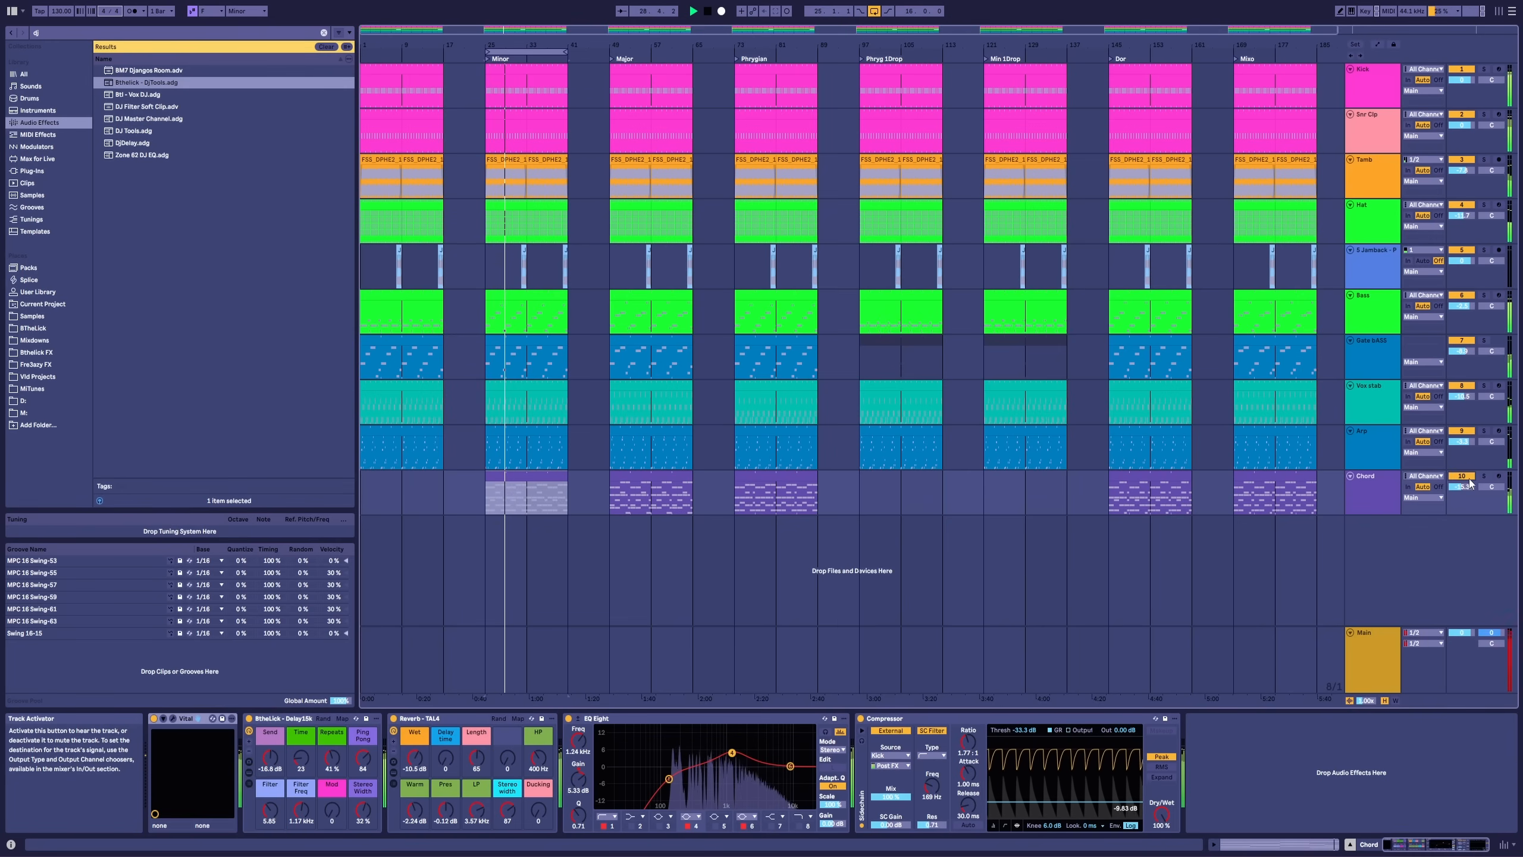
Step: Solo the Chord track to hear it alone, turn the solo off and select its clip in the Minor section
left_click(1484, 477)
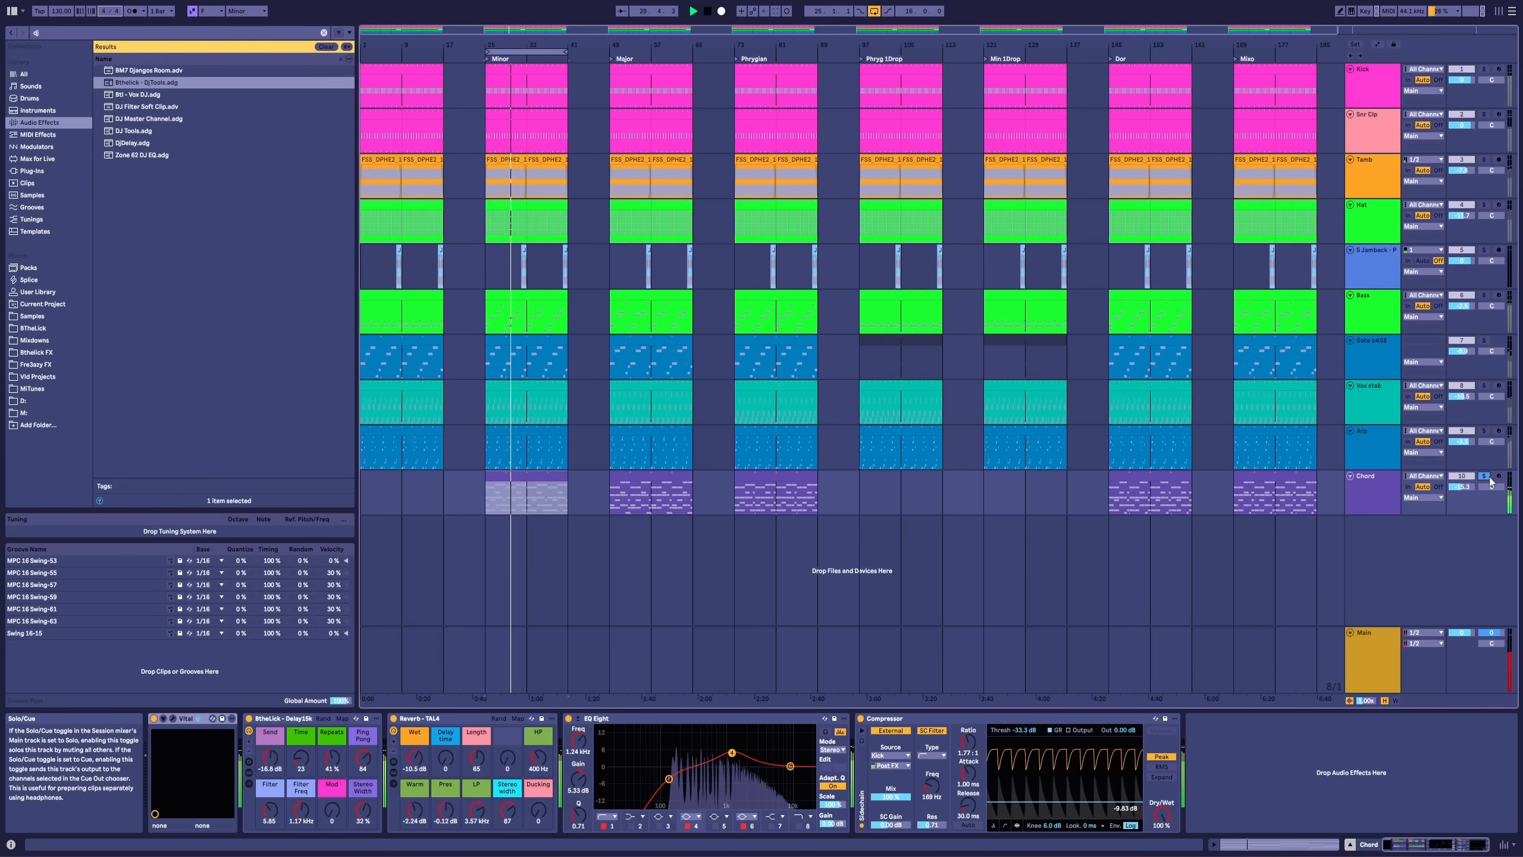
left_click(1487, 478)
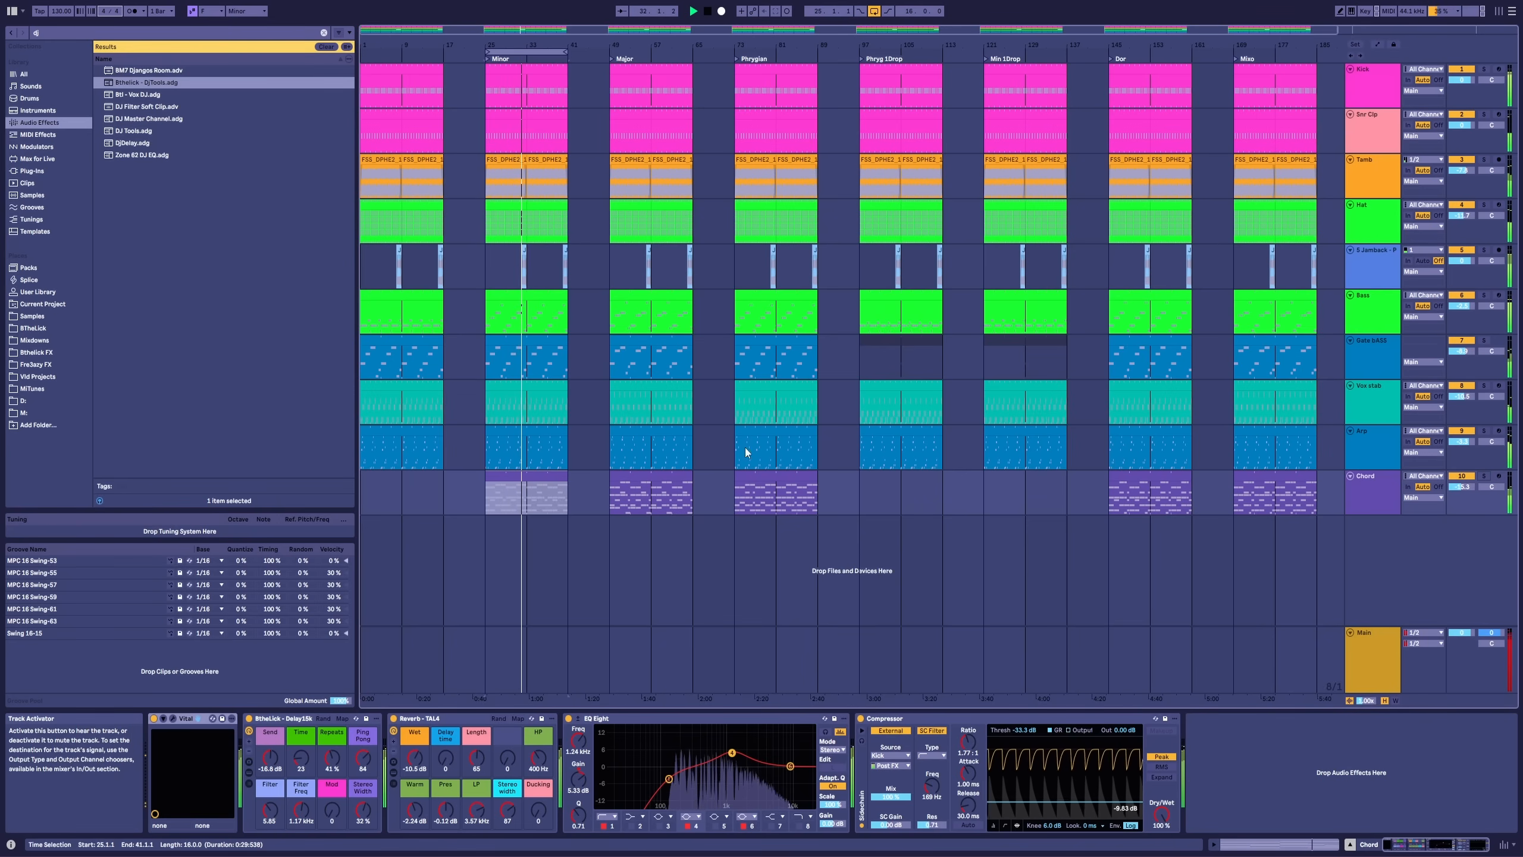
left_click(528, 495)
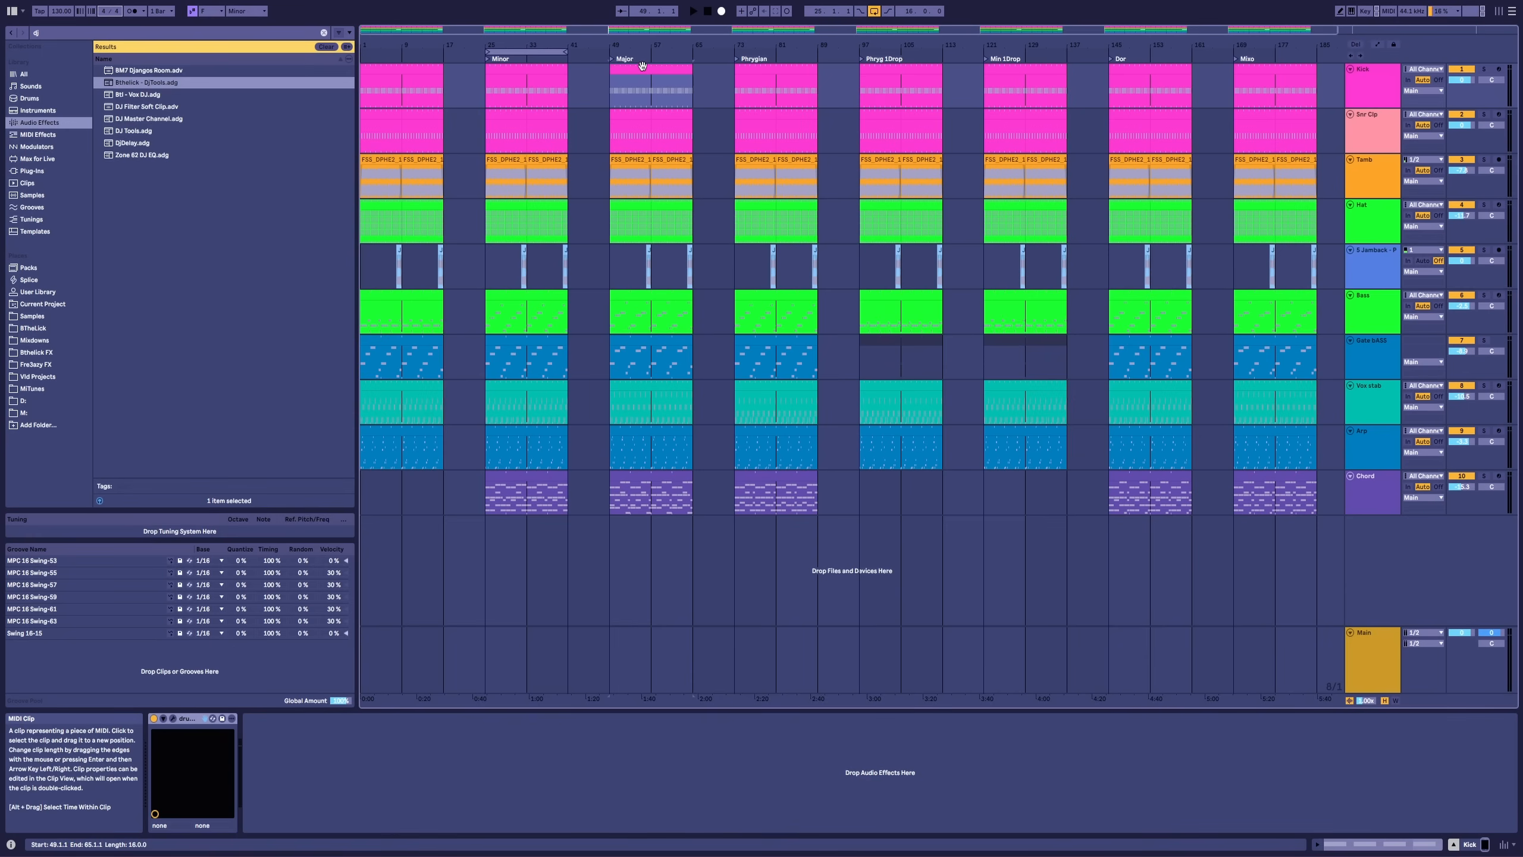
Step: Open a MIDI clip from the Major section in the note editor and select a group of its notes
left_click(609, 105)
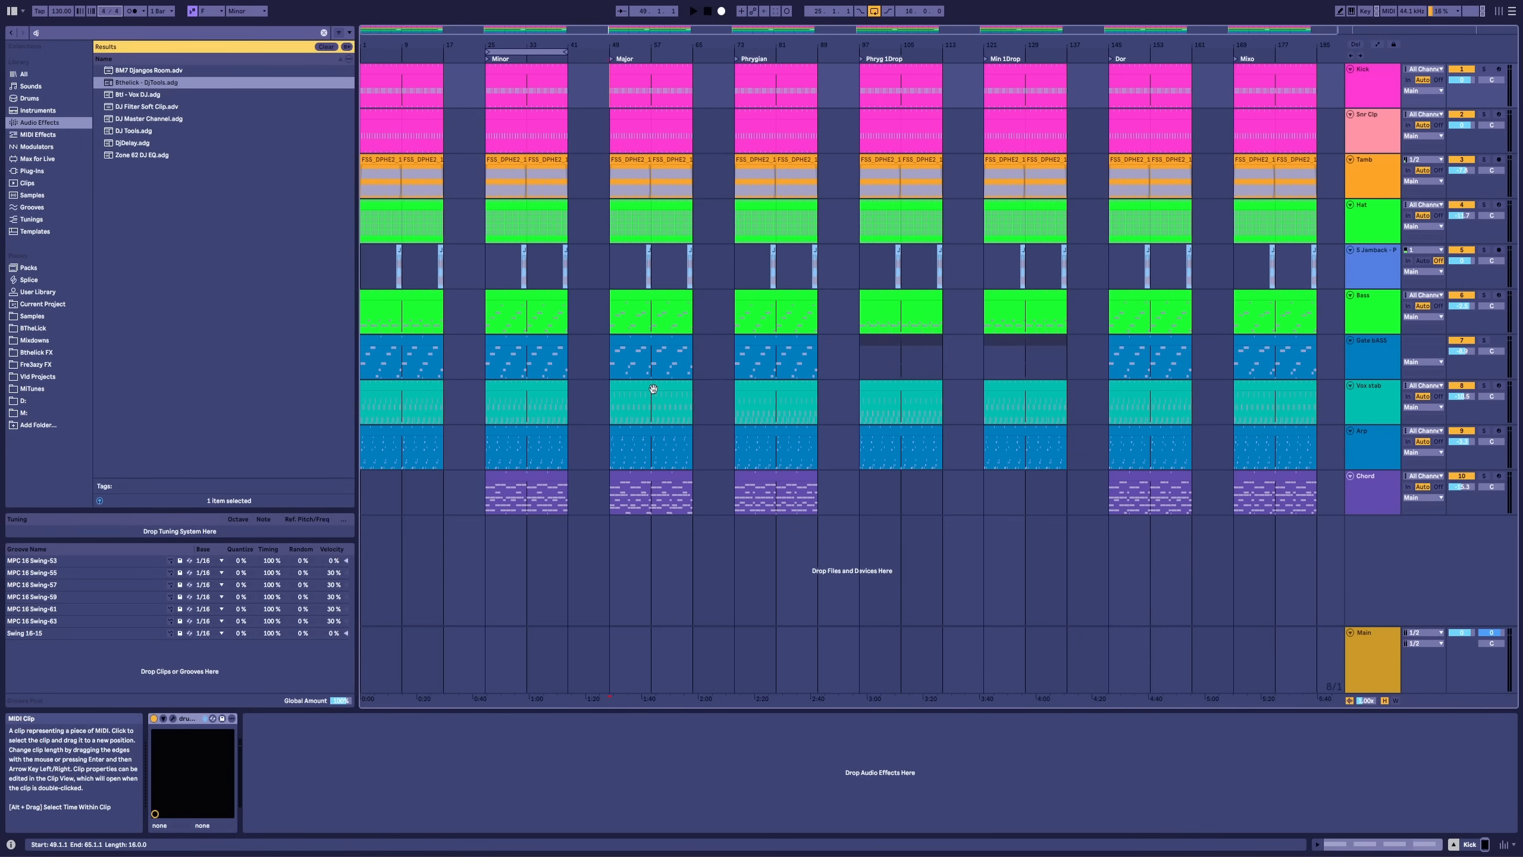
double_click(653, 409)
left_click_drag(990, 615, 1330, 710)
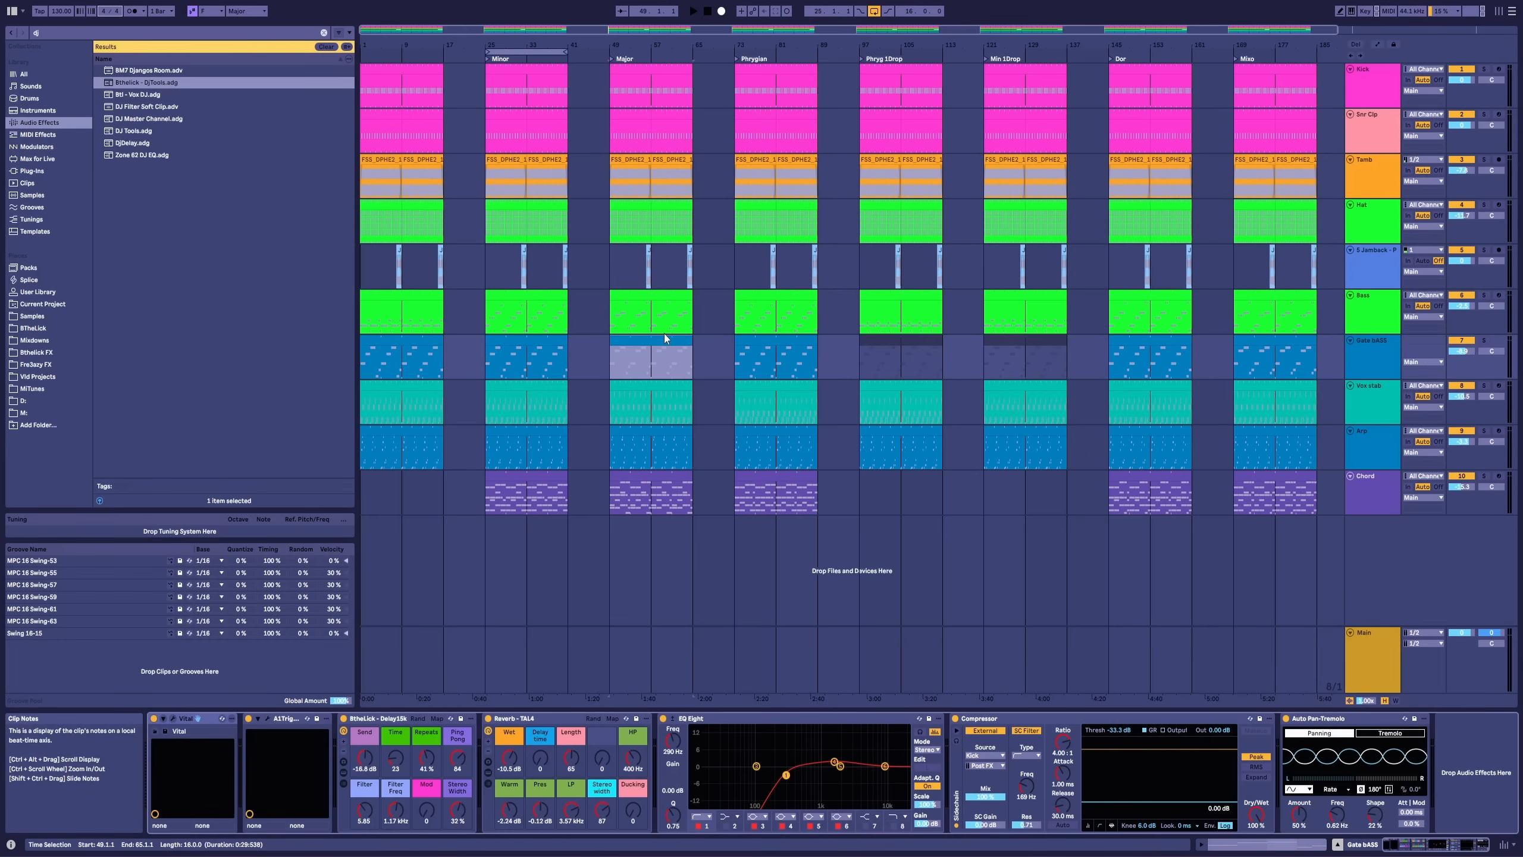
Step: Select the Kick and Bass clips in the Major section and start playback from its beginning
left_click(619, 68)
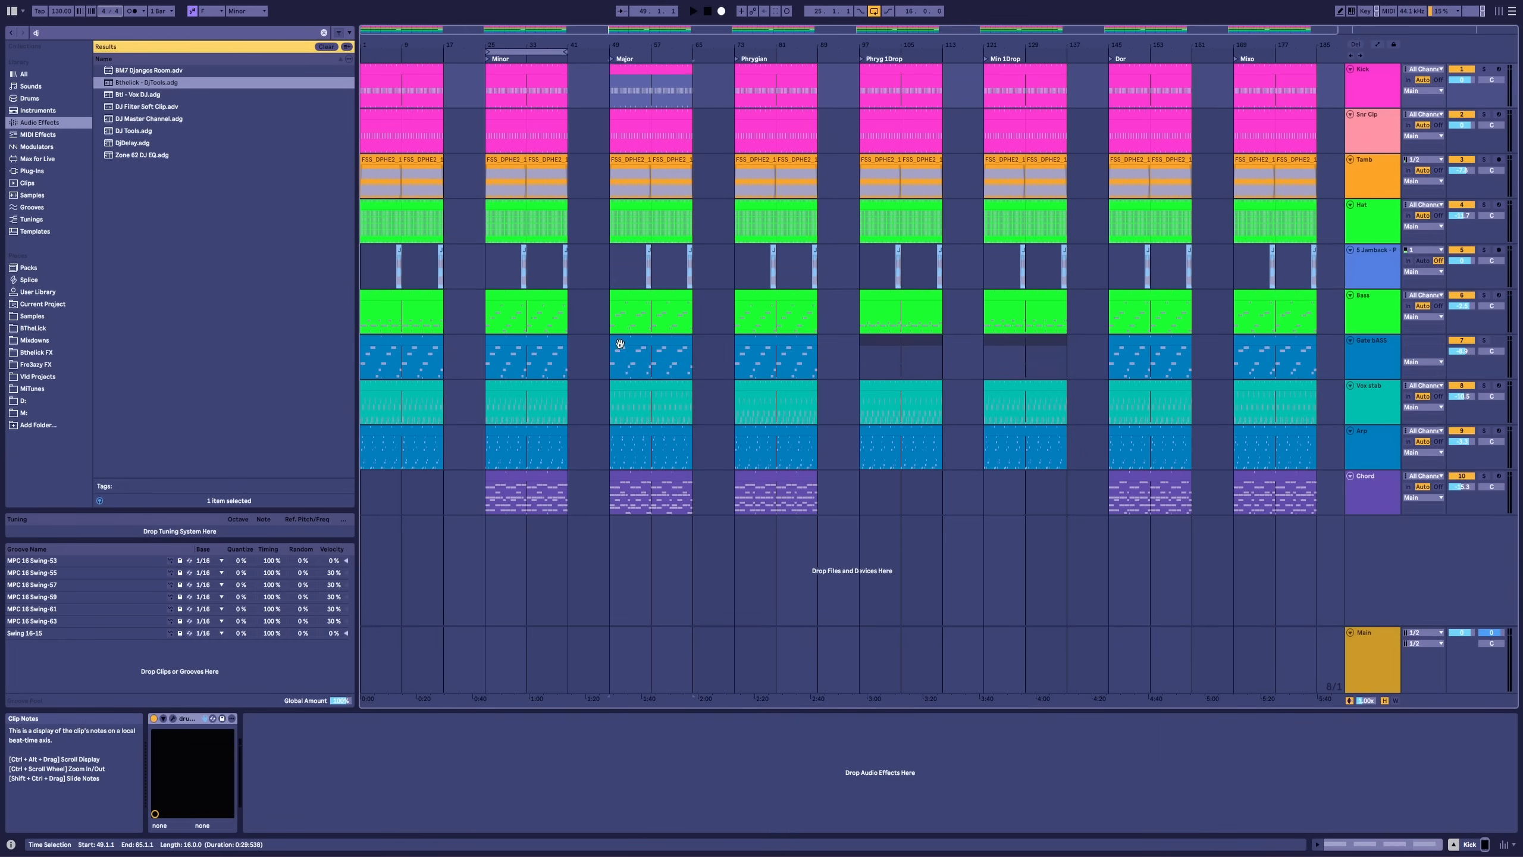
left_click(621, 292)
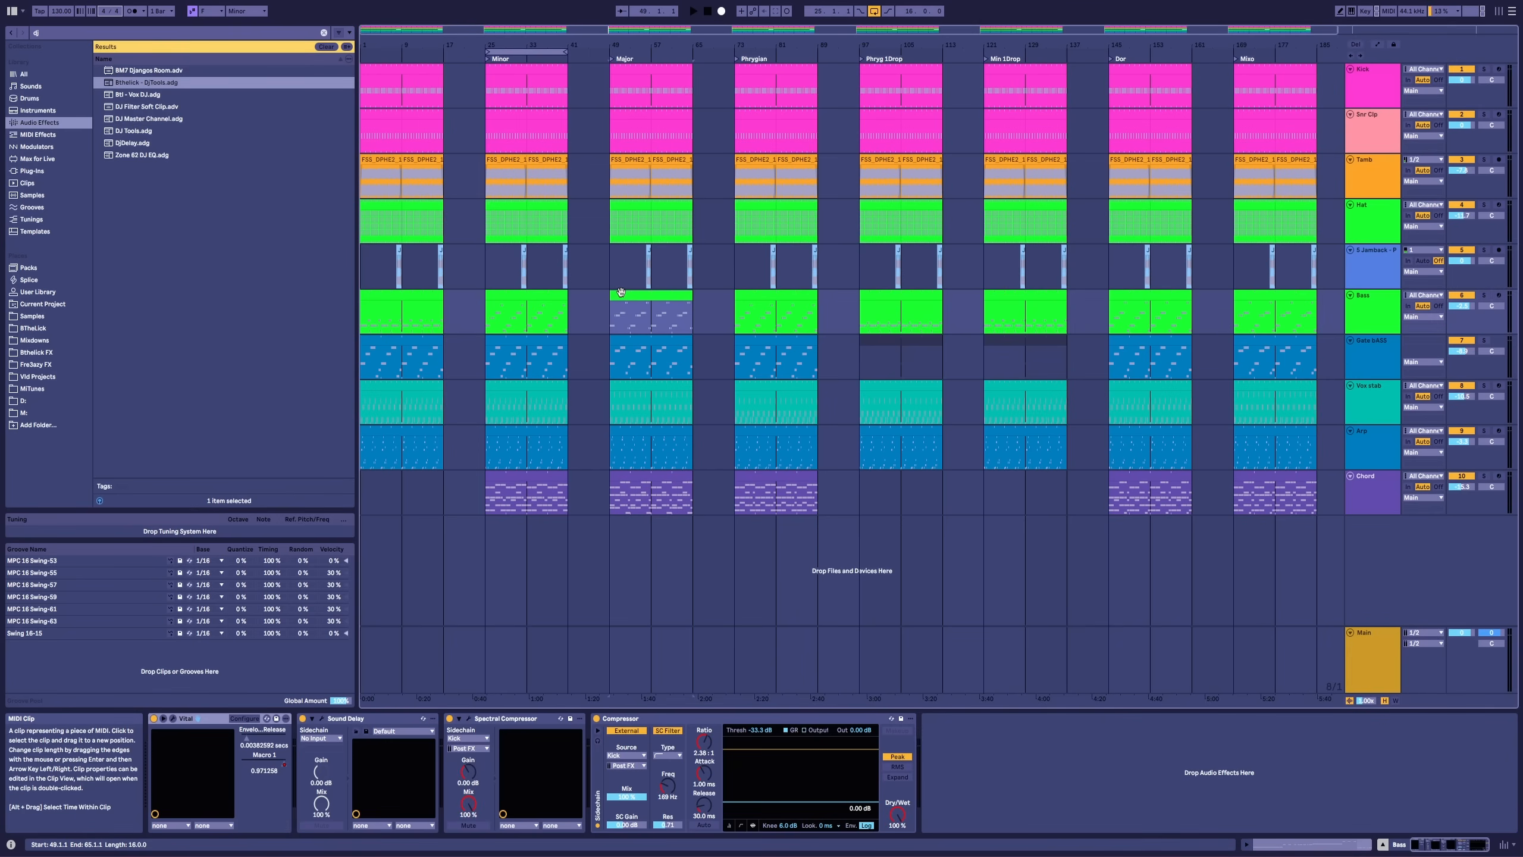
key("space")
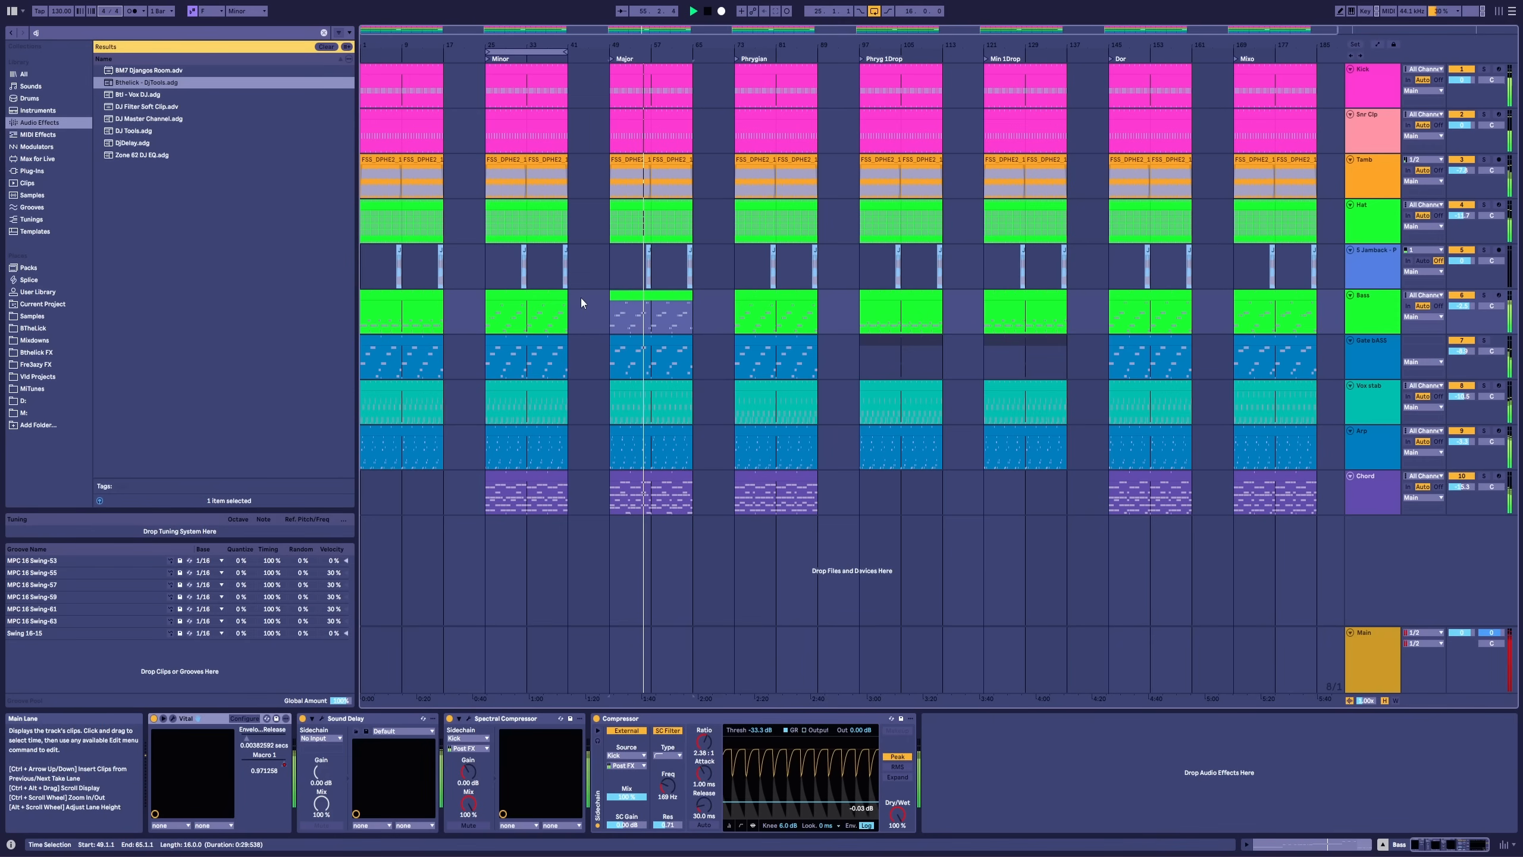
Step: Restart playback from the beginning of the Minor section for comparison
left_click(512, 70)
key("space")
key("space")
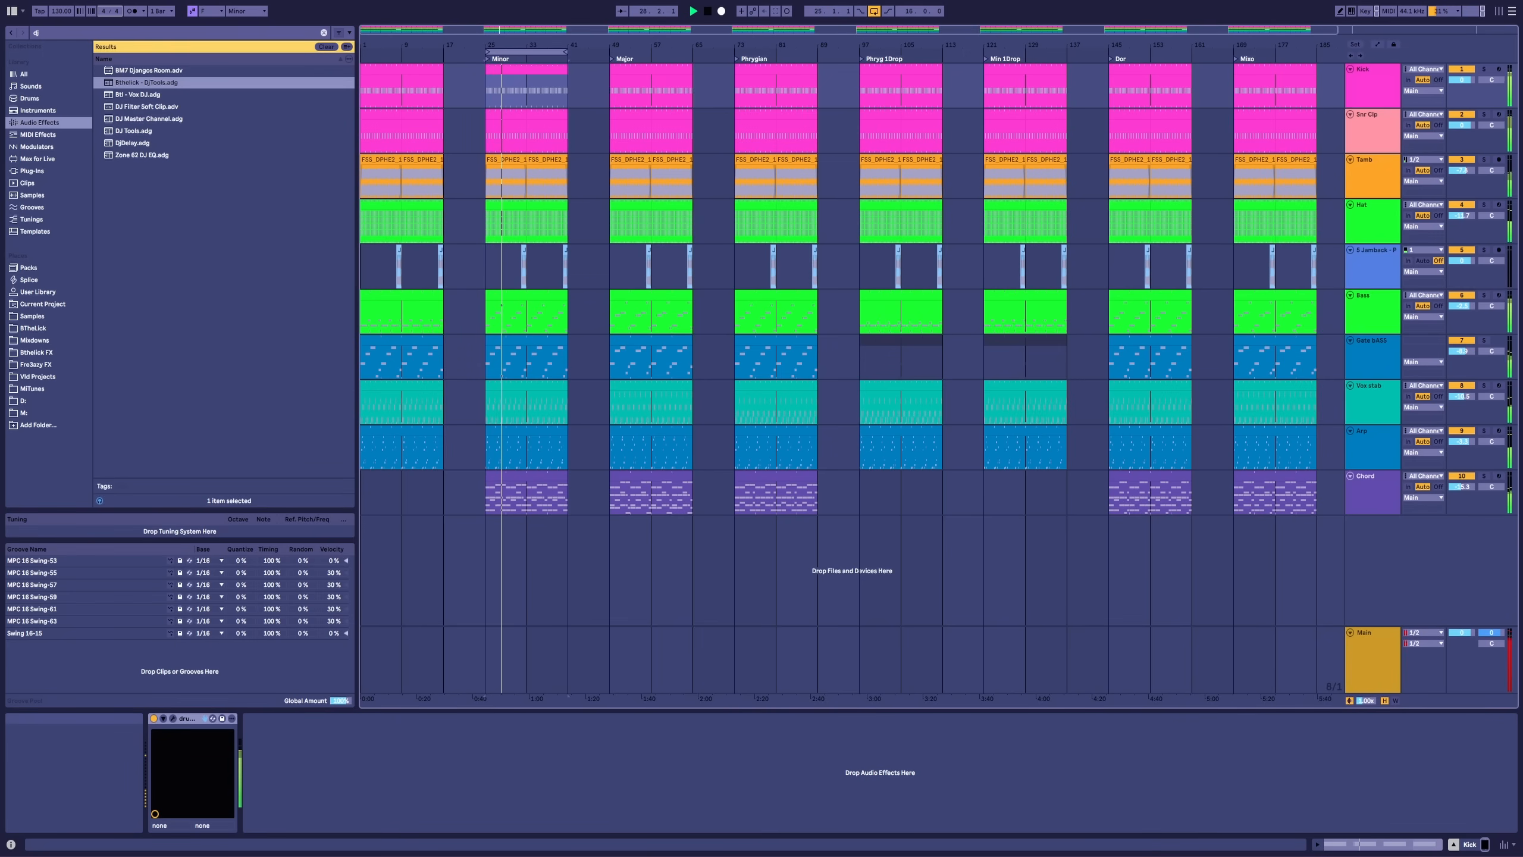
Step: Play the Major section again from its beginning, select its Gate bass clip and stop playback
left_click(620, 72)
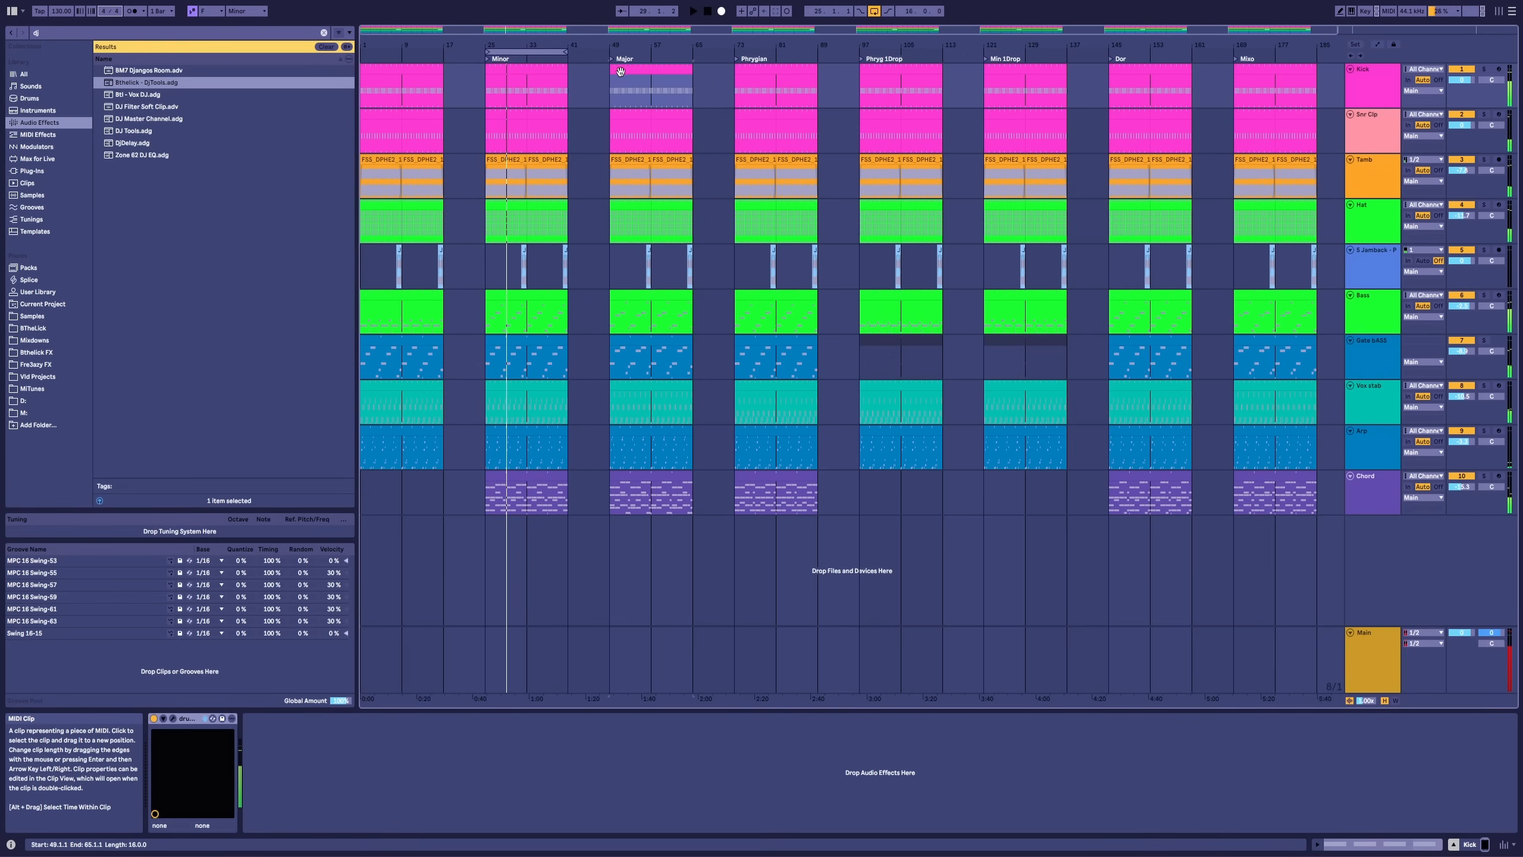
key("space")
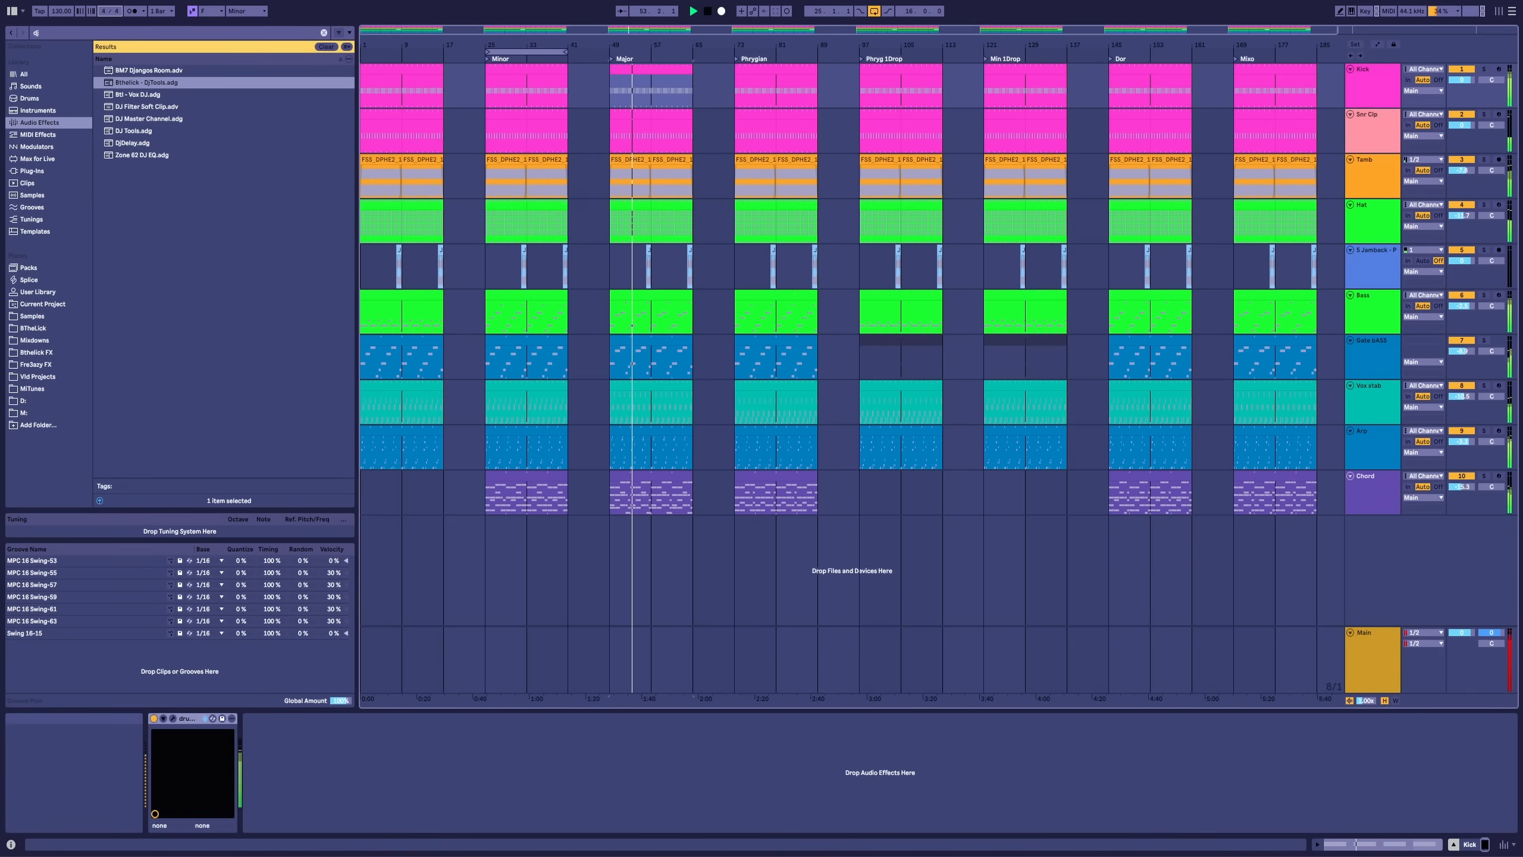
left_click(653, 354)
key("space")
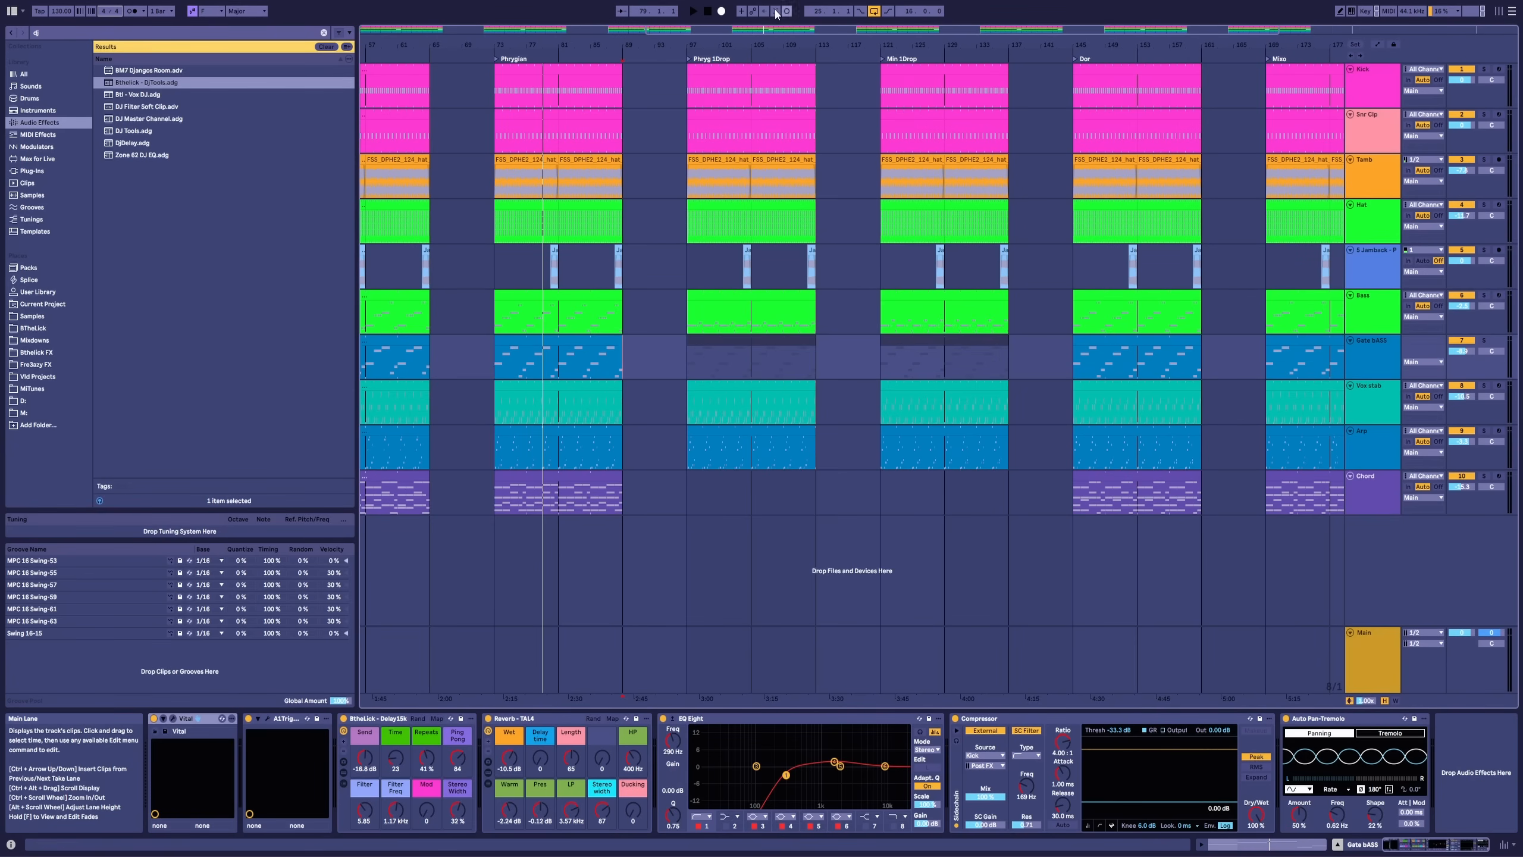
Step: Play the Phrygian section from its beginning, select its Vox stab and Arp clips while listening, and stop playback
left_click(683, 261)
left_click(538, 86)
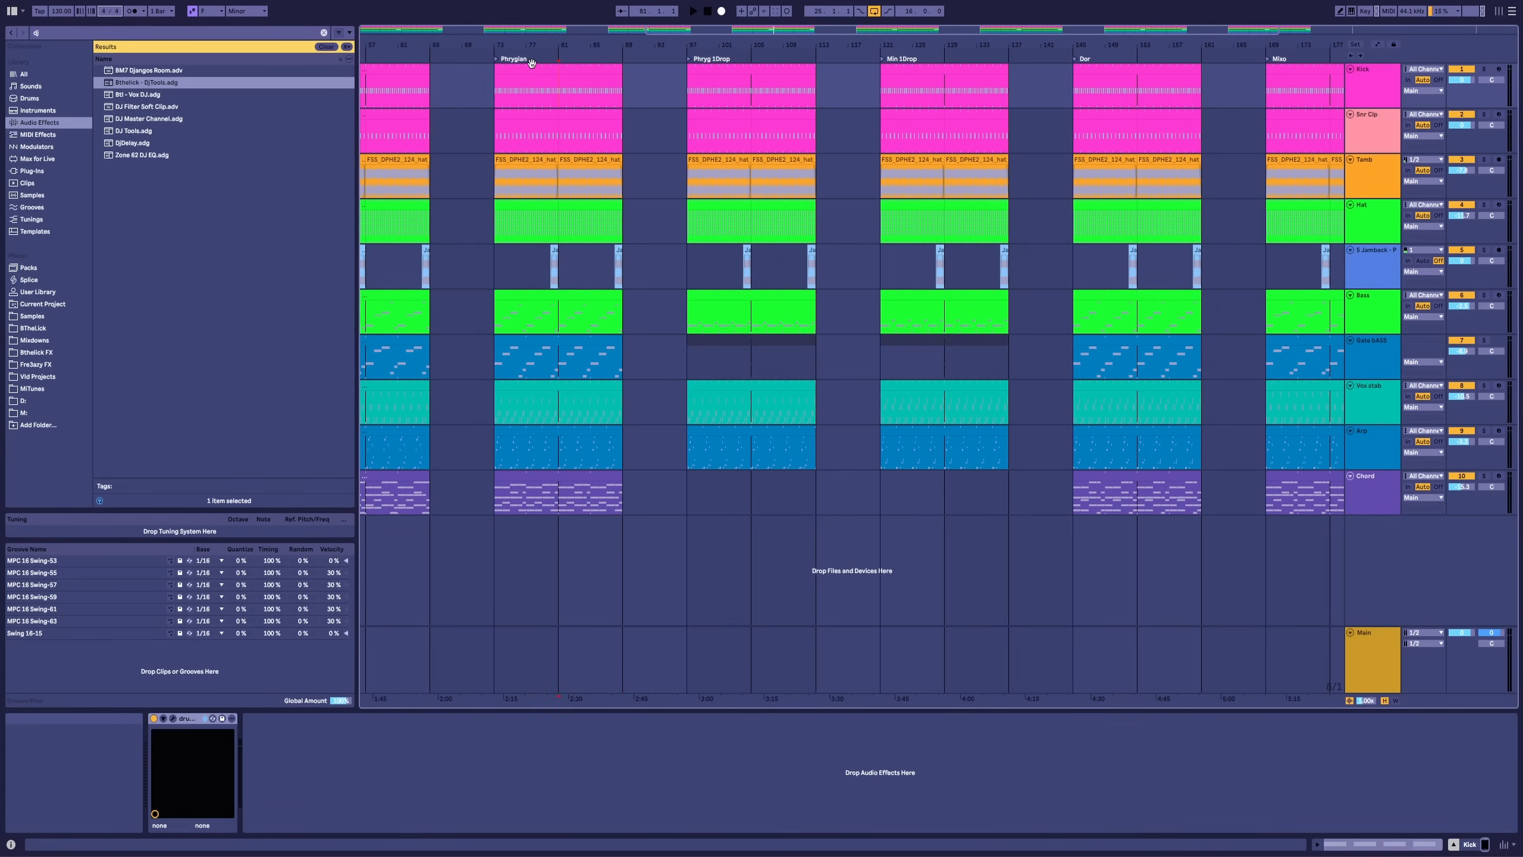
left_click(531, 69)
key("space")
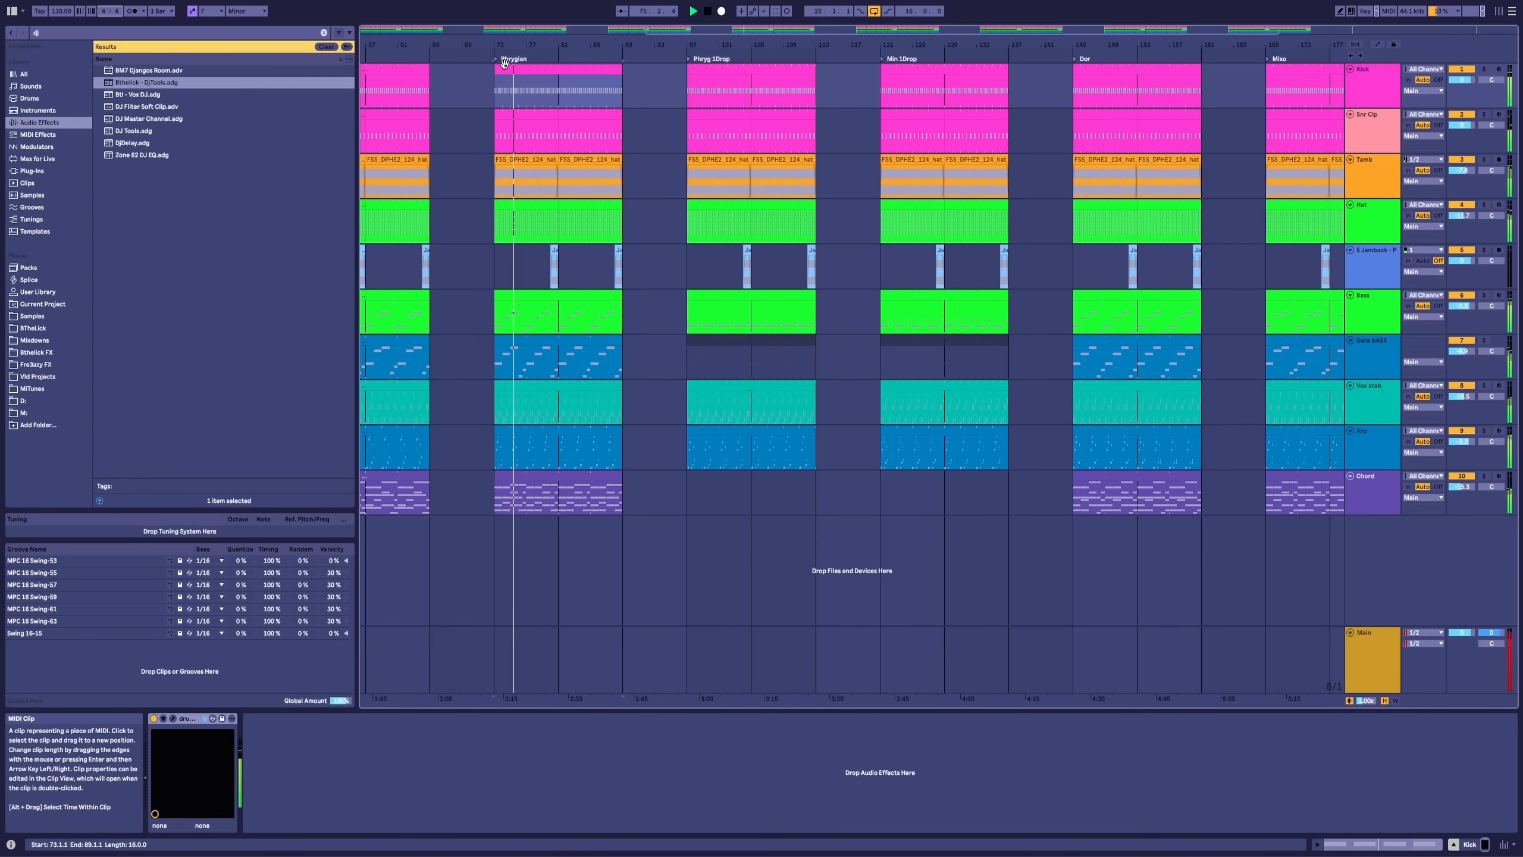
left_click(520, 385)
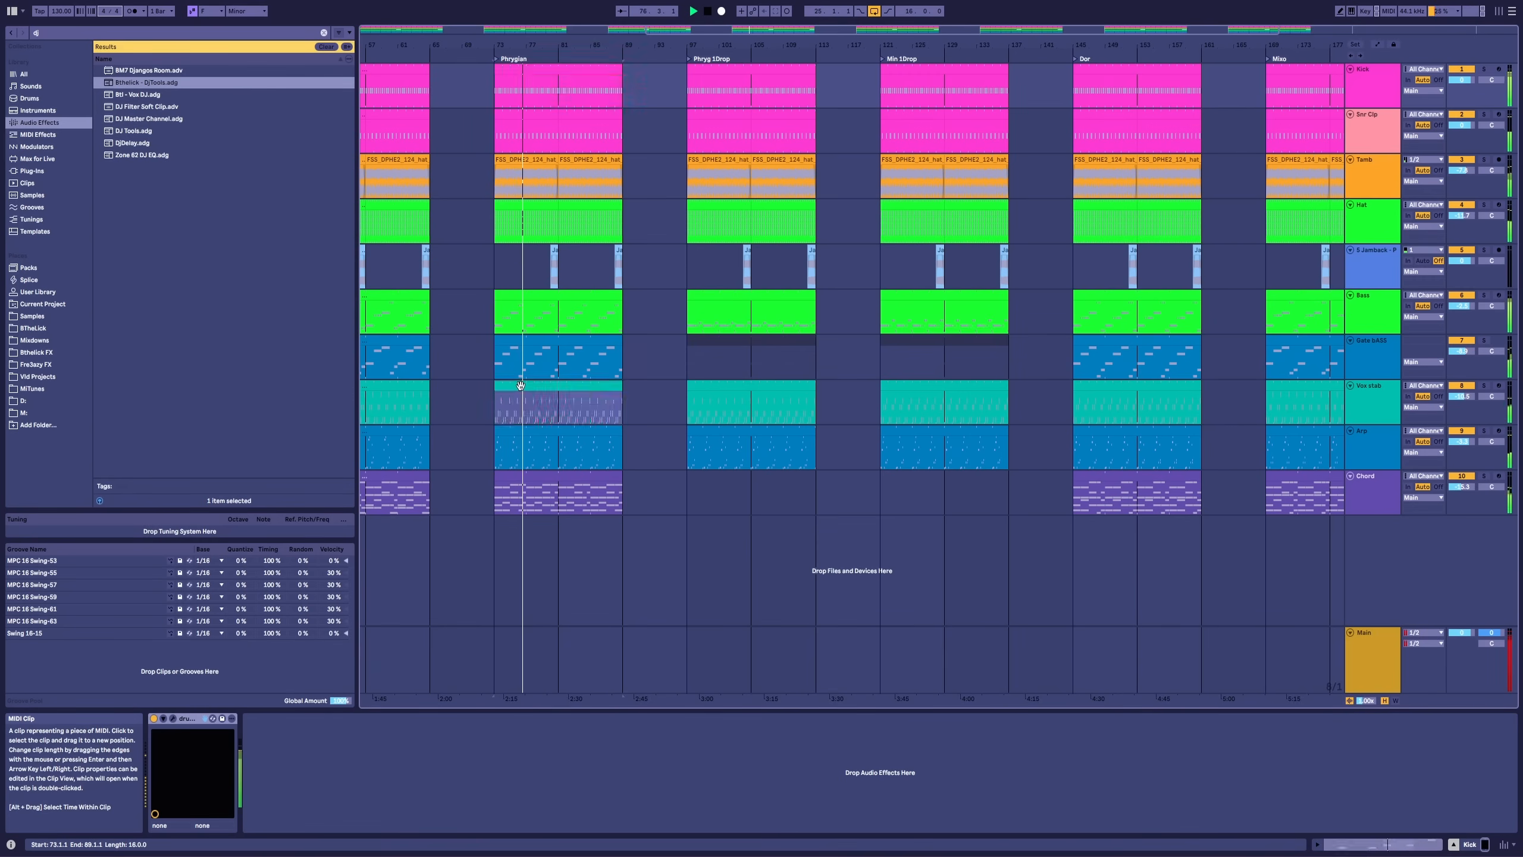
left_click(532, 432)
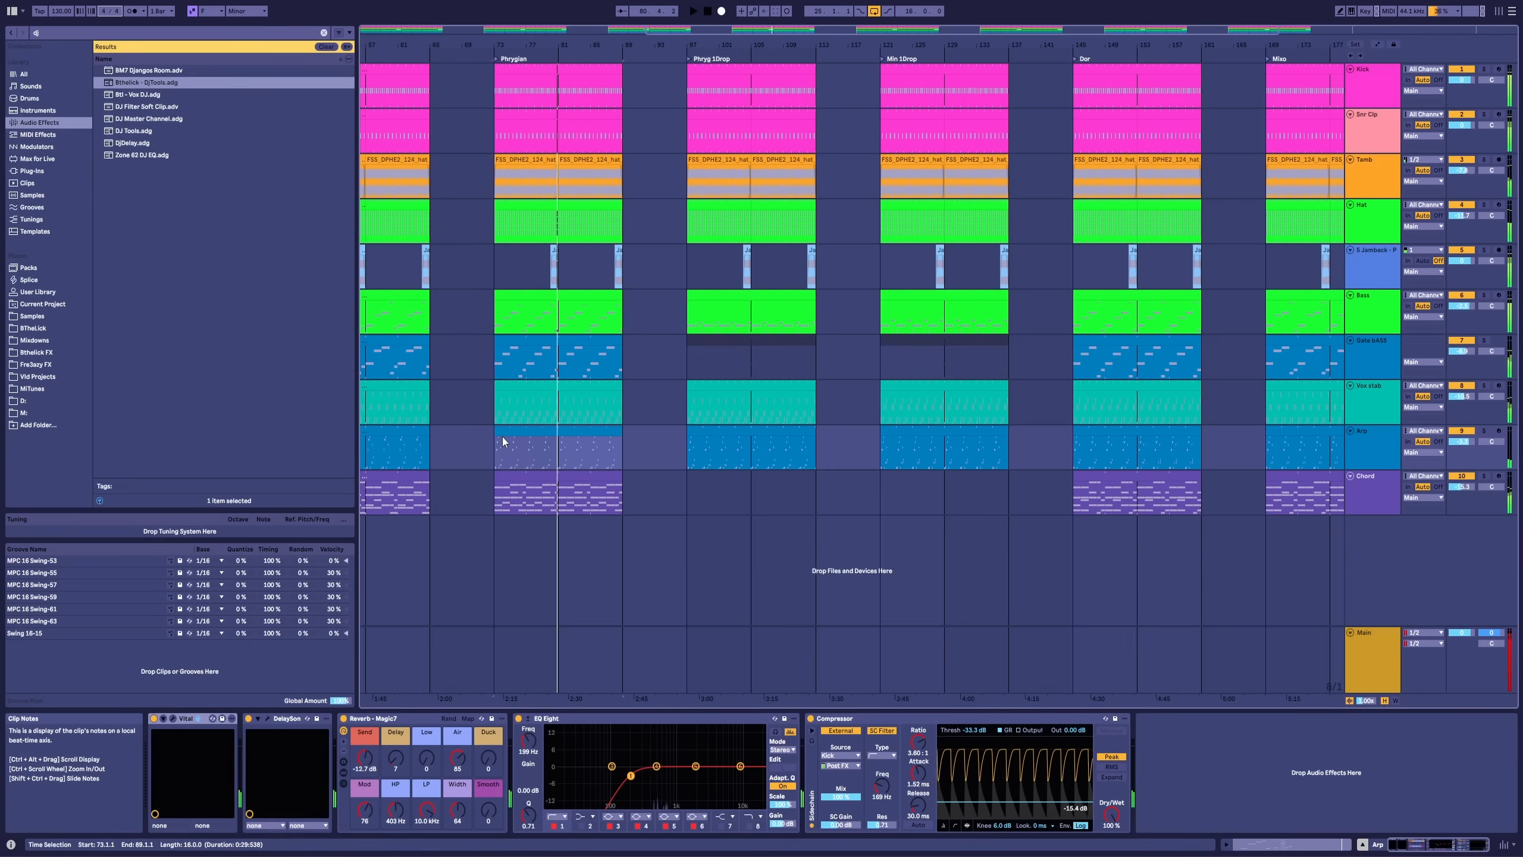
key("space")
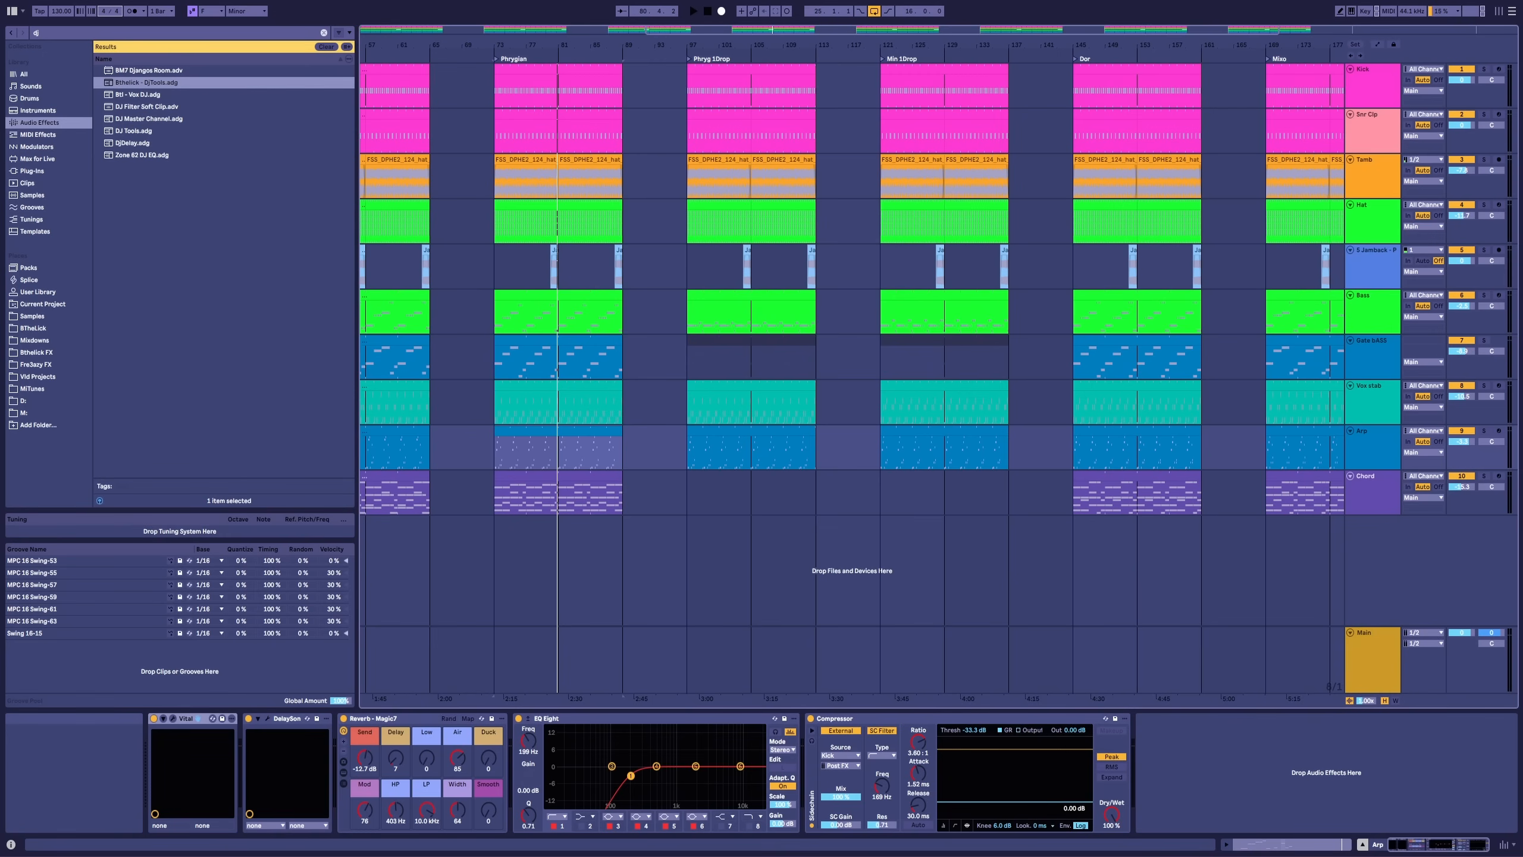
Step: Select the Phryg 1Drop section's clips from Kick to Arp, and view its Arp clip's notes before closing the editor
left_click(639, 465)
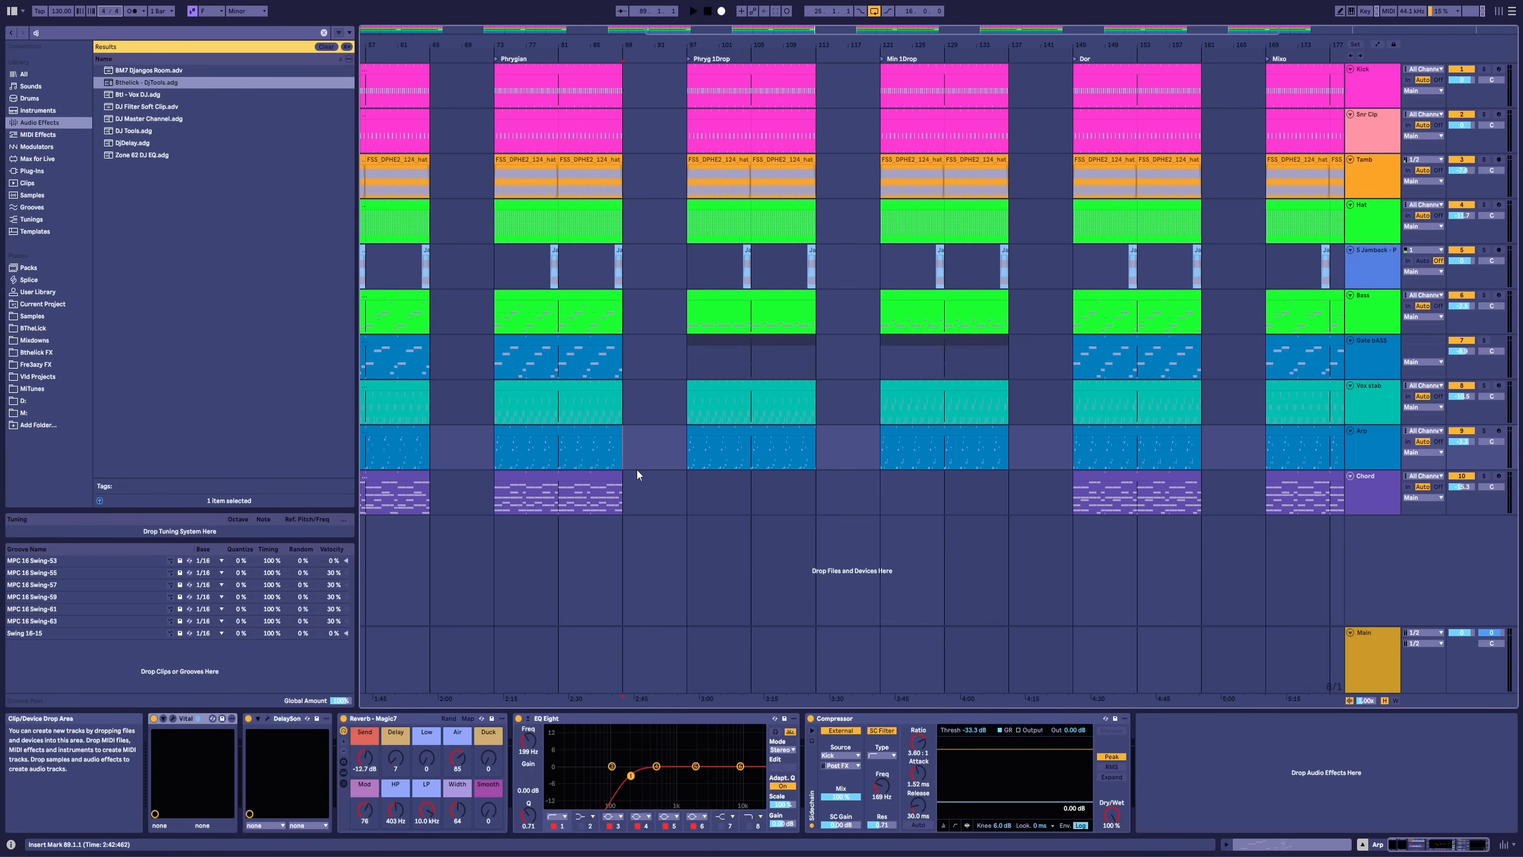
left_click_drag(686, 472, 816, 55)
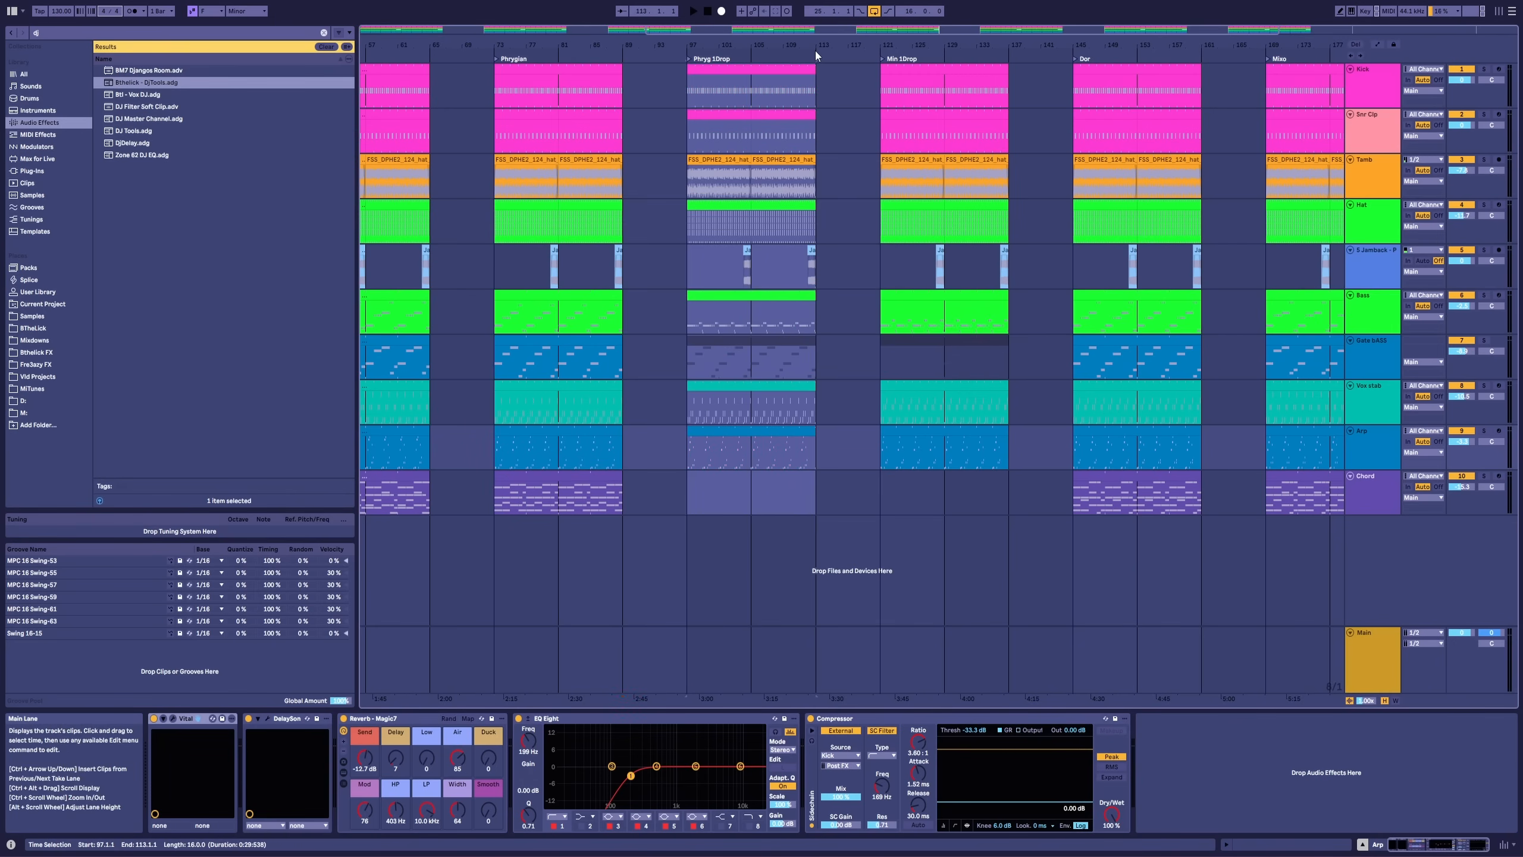
double_click(738, 435)
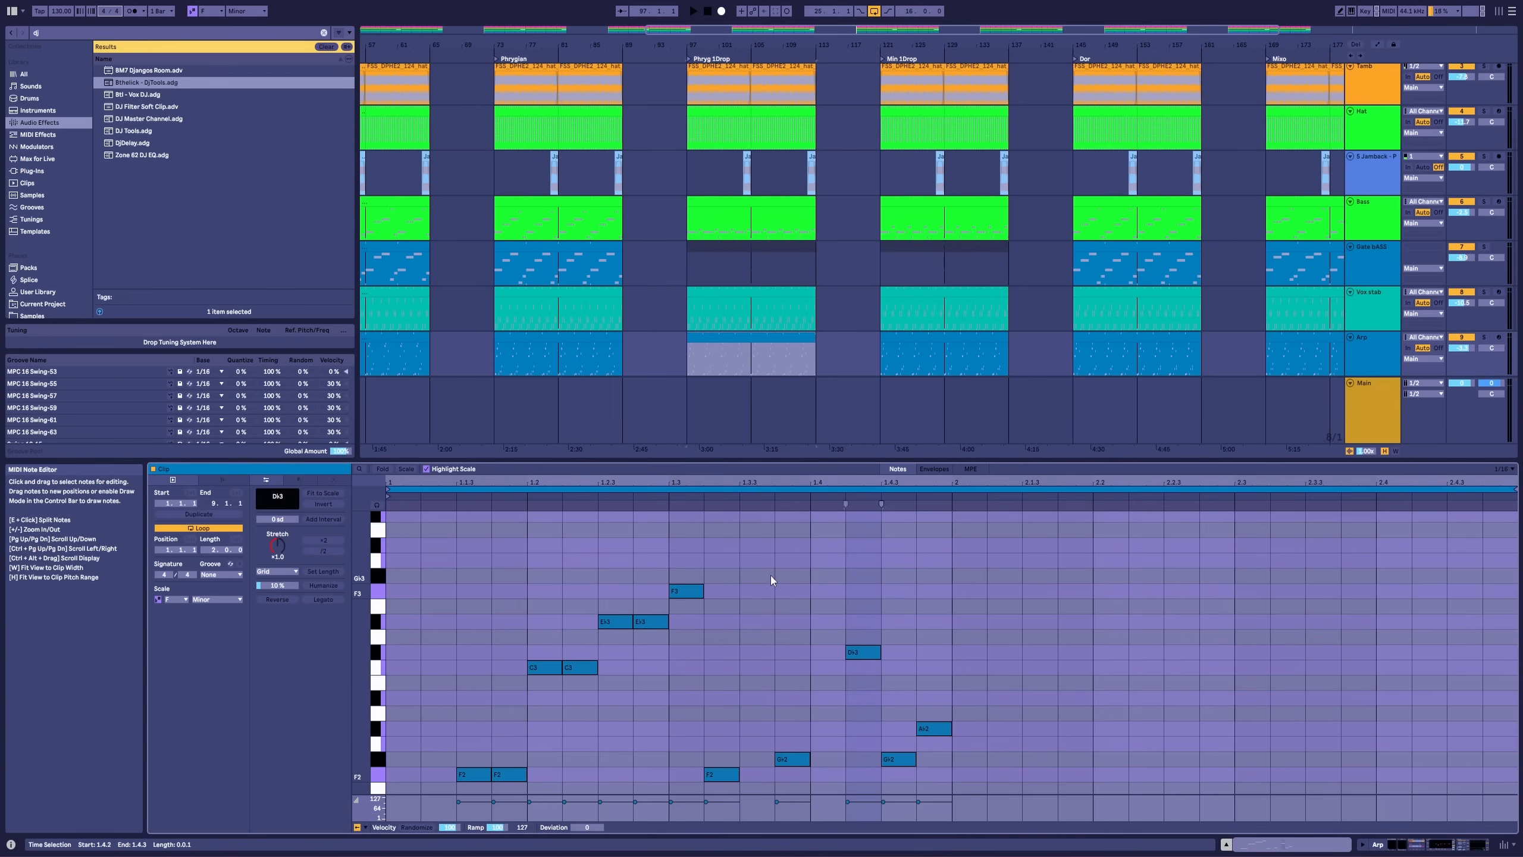
key("shift+Tab")
Step: Select the Phryg 1Drop section's empty Chord range and play the section from its beginning
left_click_drag(696, 487, 810, 496)
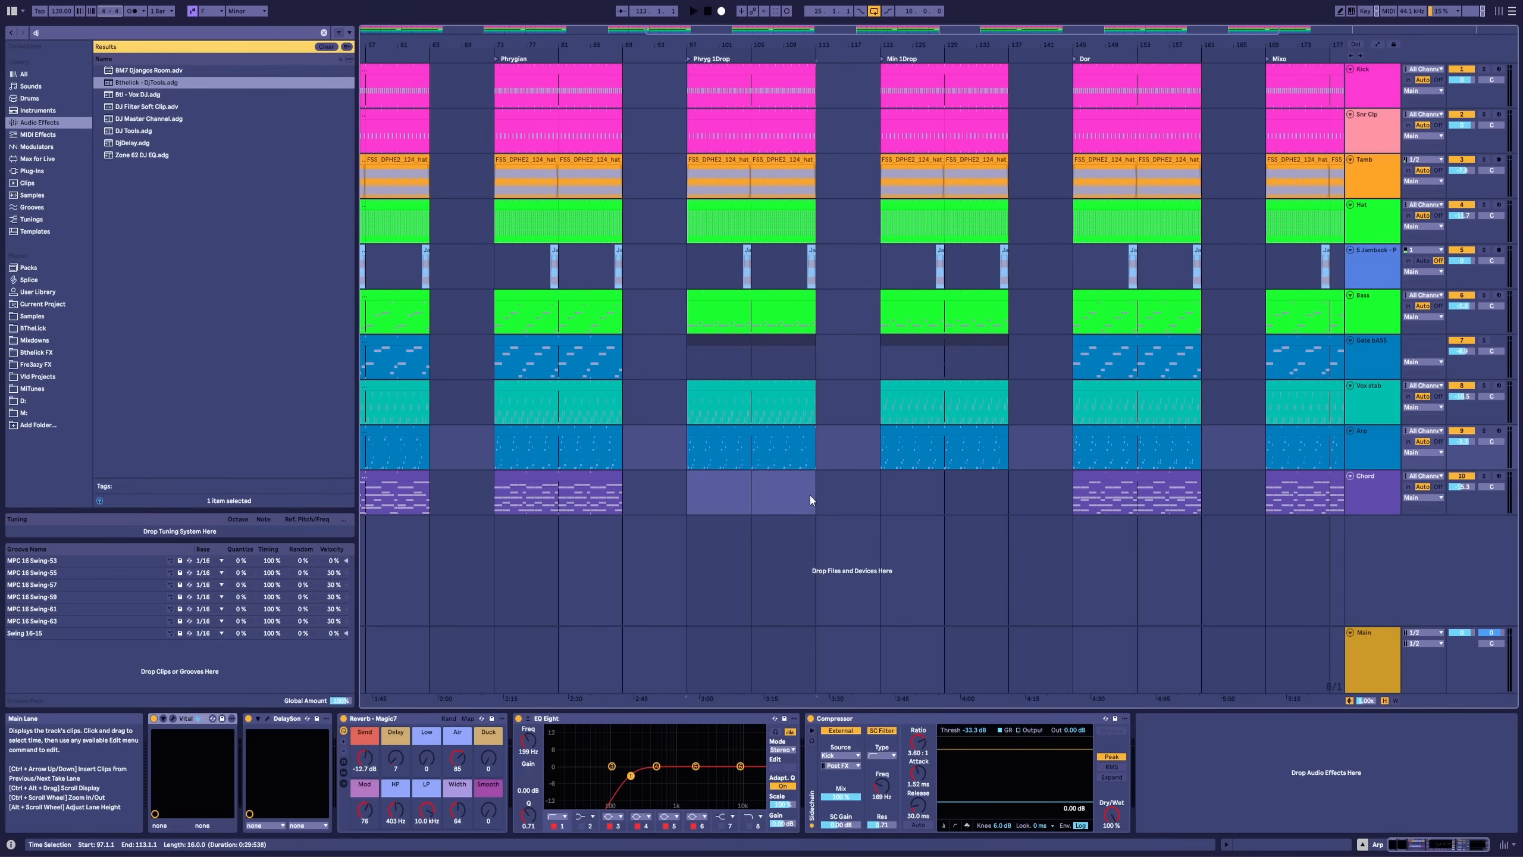
left_click(703, 342)
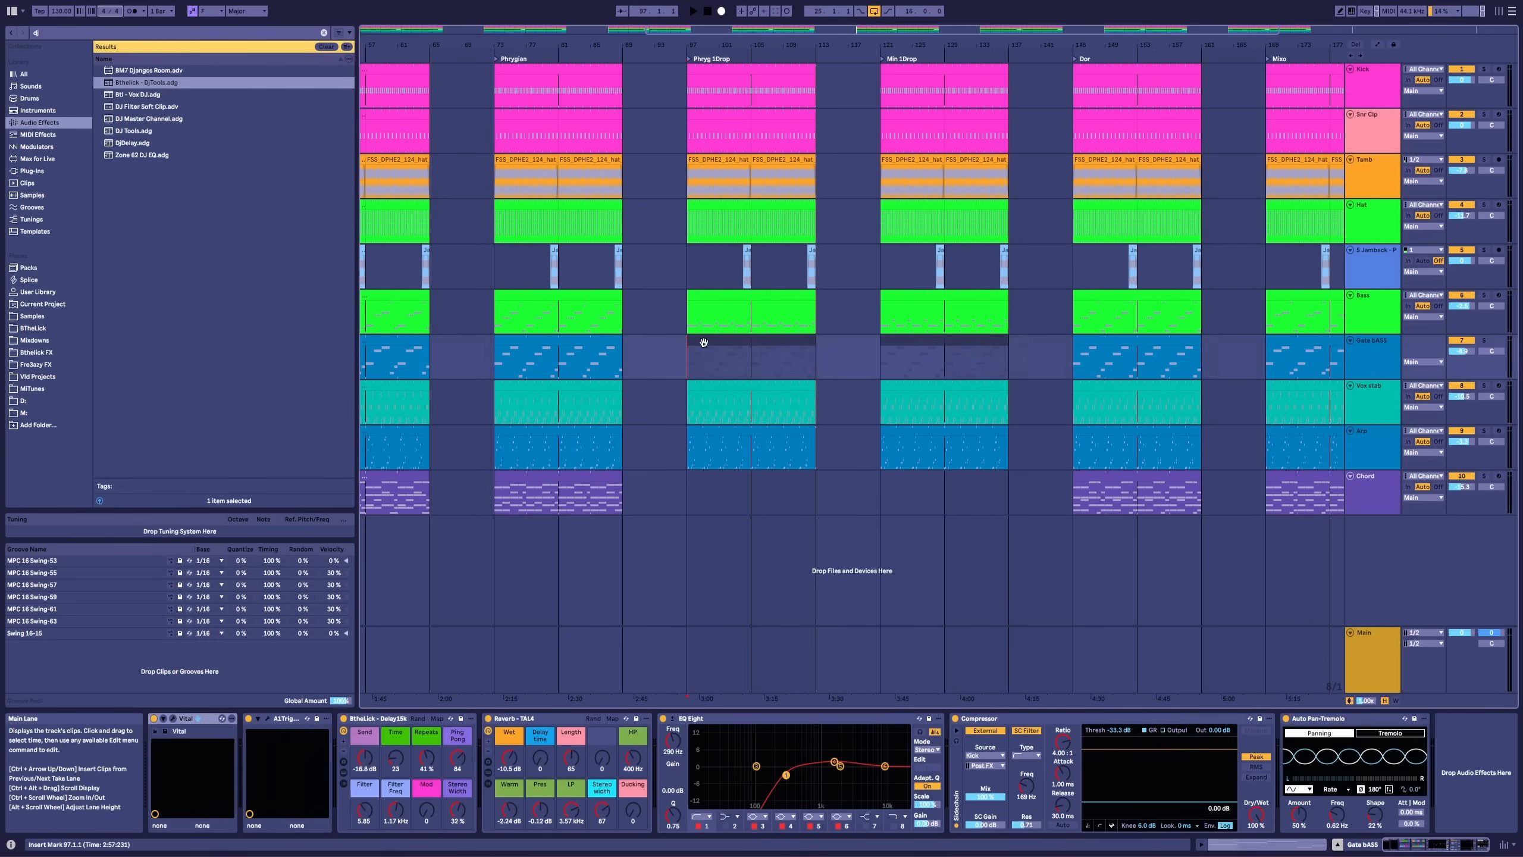
left_click(707, 72)
key("space")
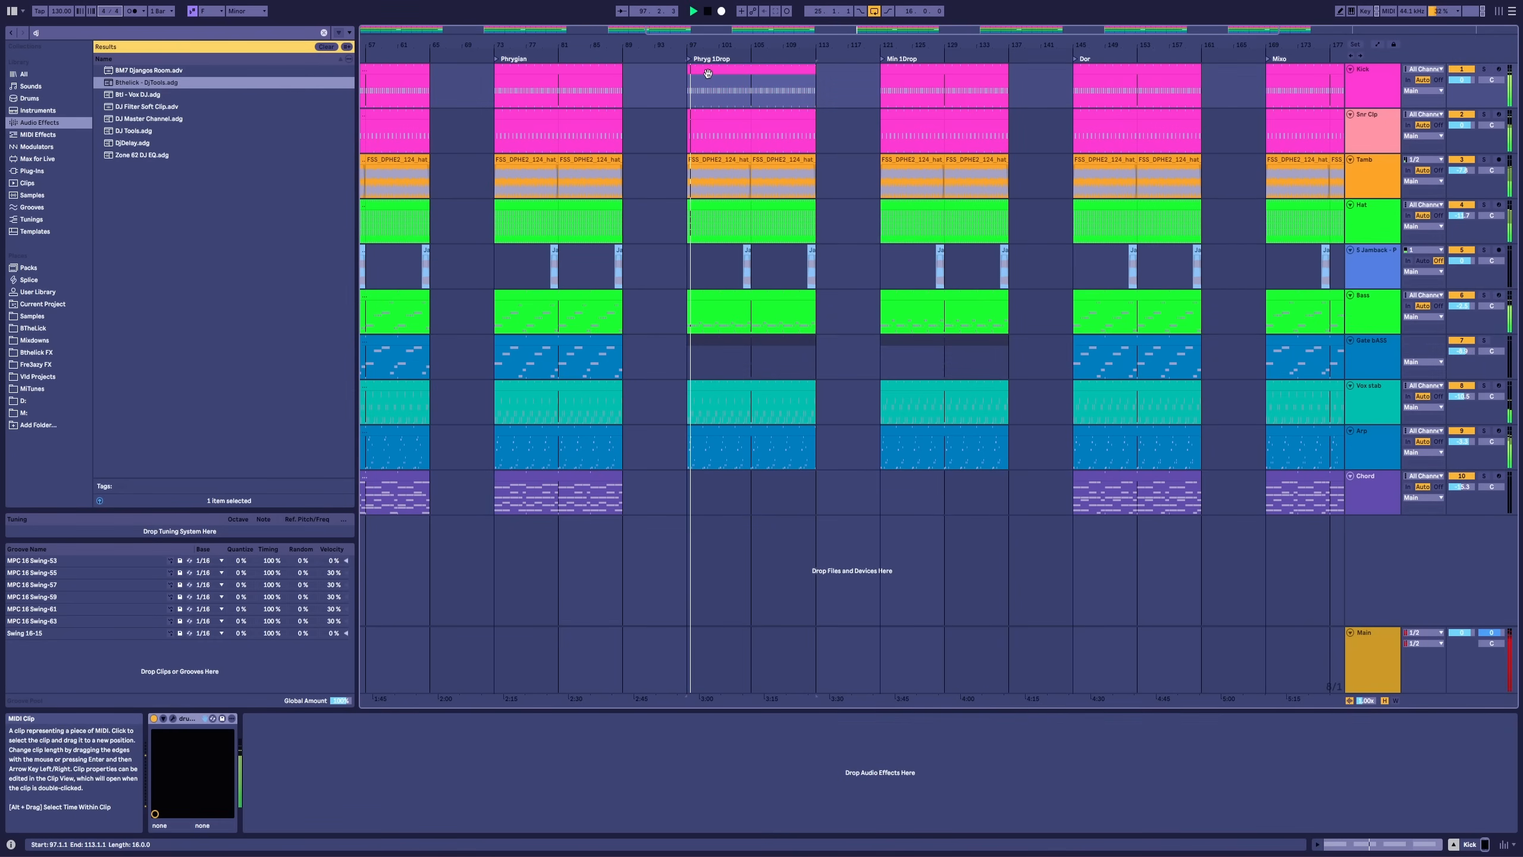
Step: Open the Phryg 1Drop section's Bass clip in the note editor and select its run of Gb0 notes
left_click(741, 298)
double_click(741, 297)
left_click_drag(1231, 591, 1442, 662)
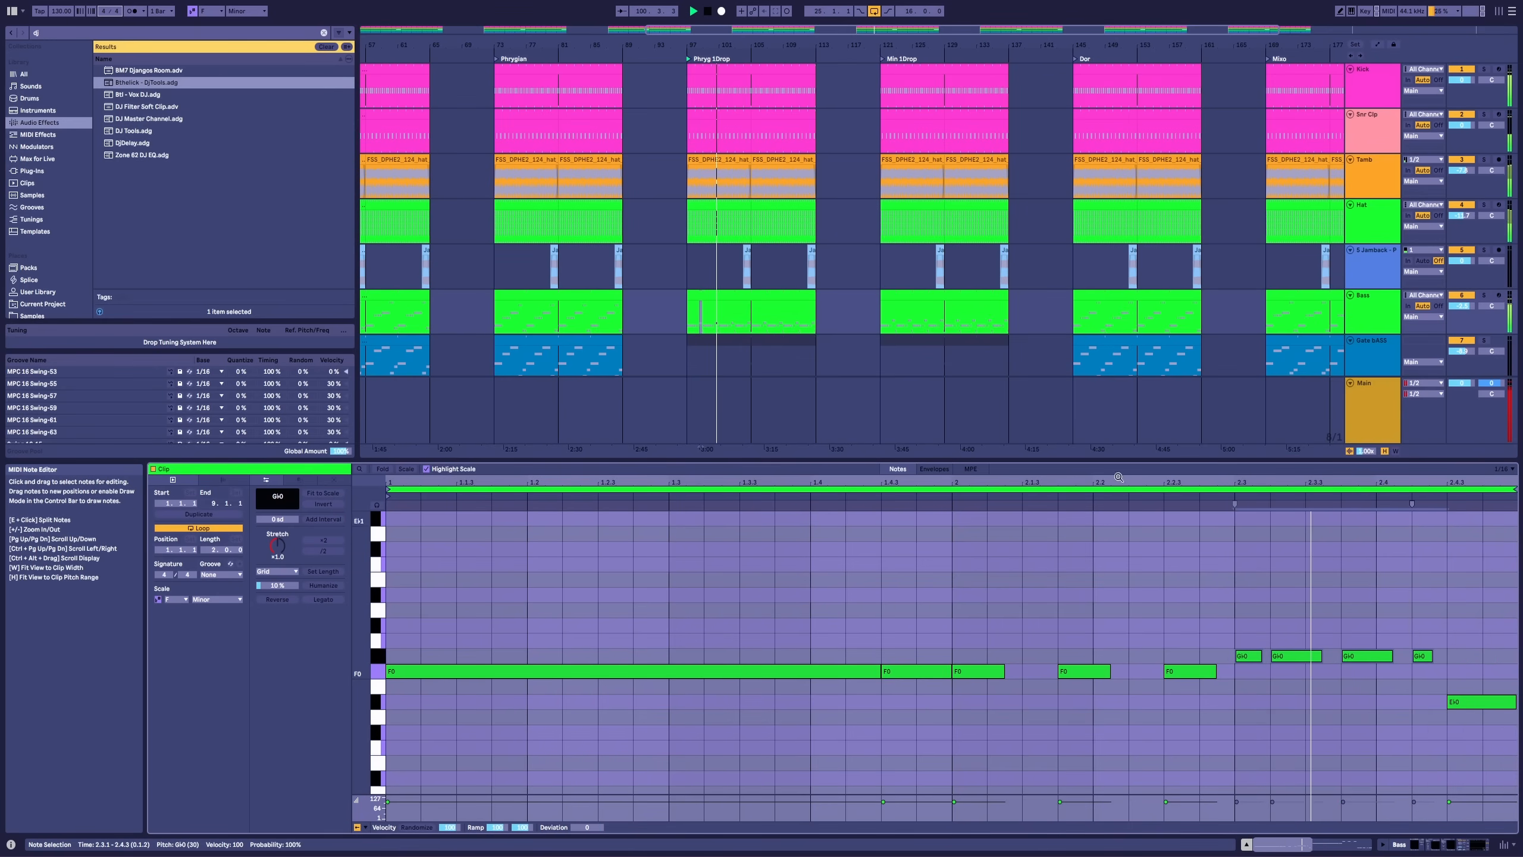
Step: Stop playback and view the Min 1Drop section's Bass clip in the note editor against the Phryg 1Drop one
left_click(765, 288)
key("space")
left_click(916, 295)
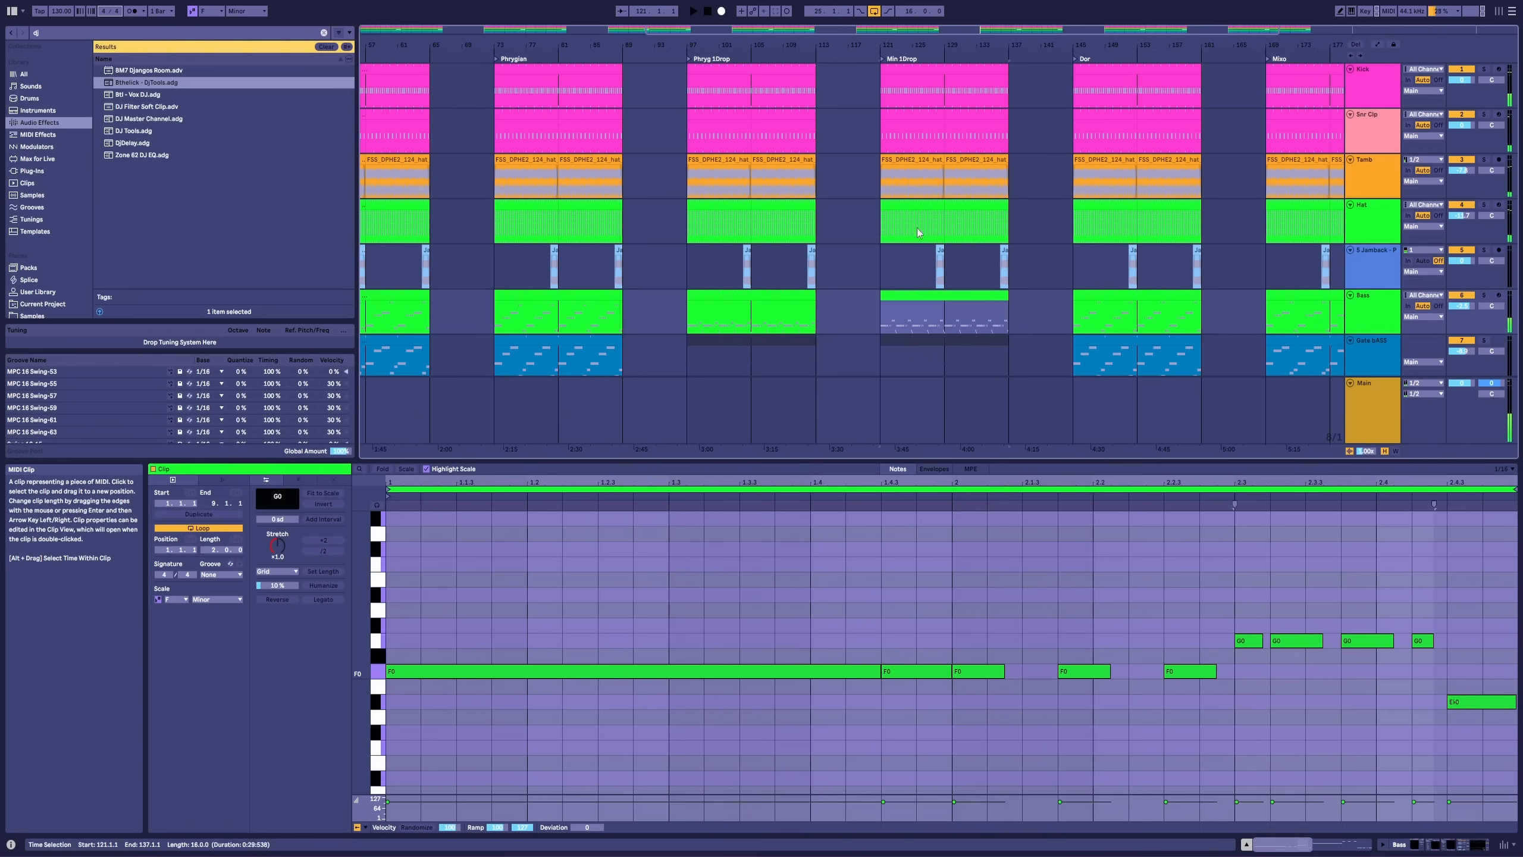
Step: Play the Min 1Drop section from its beginning and view its Bass clip's notes while listening
left_click(911, 78)
key("space")
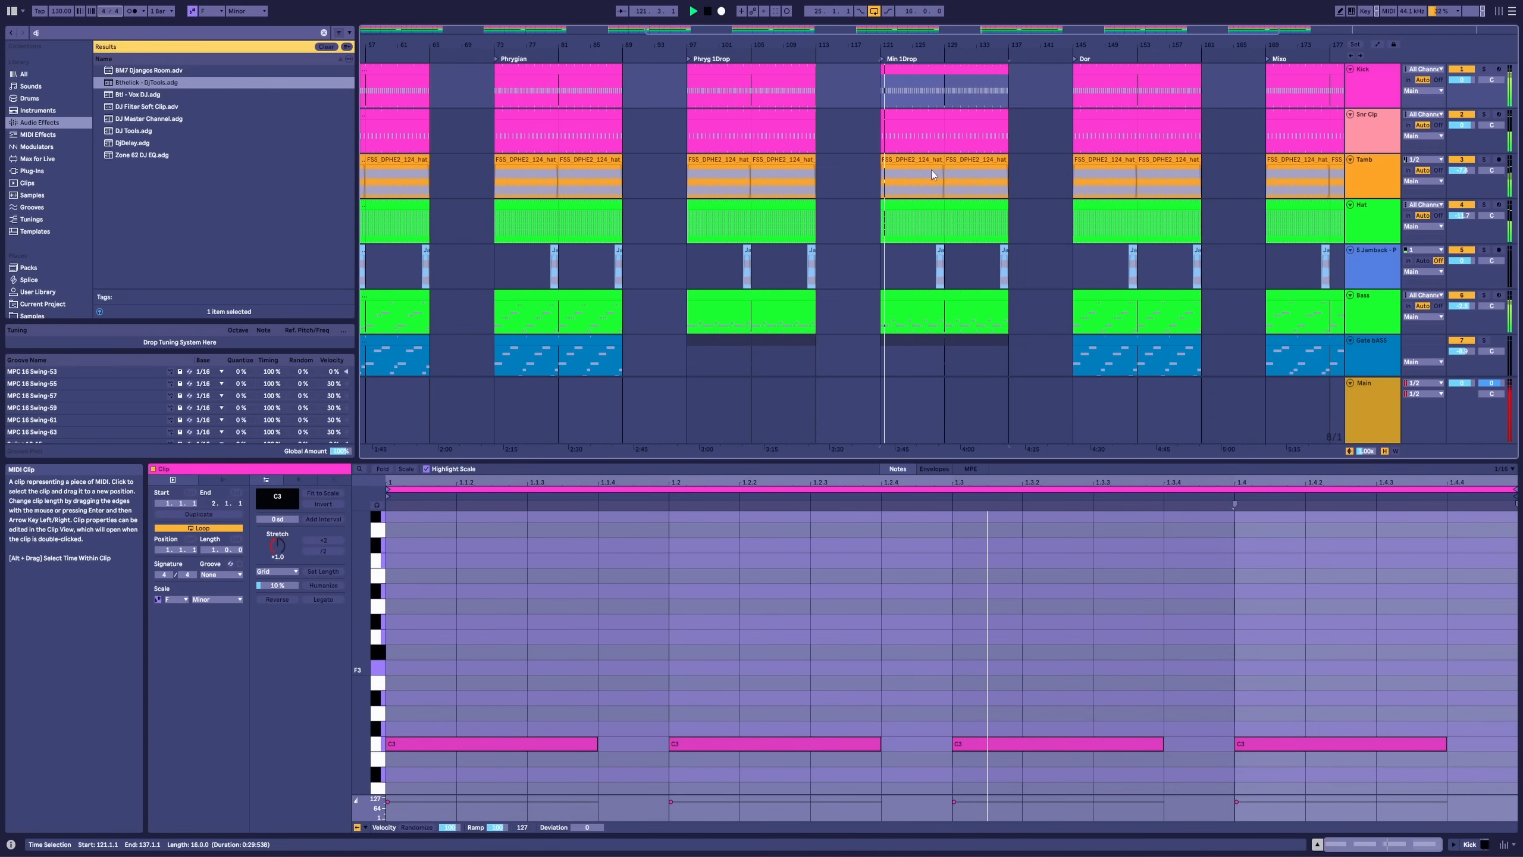
left_click(926, 299)
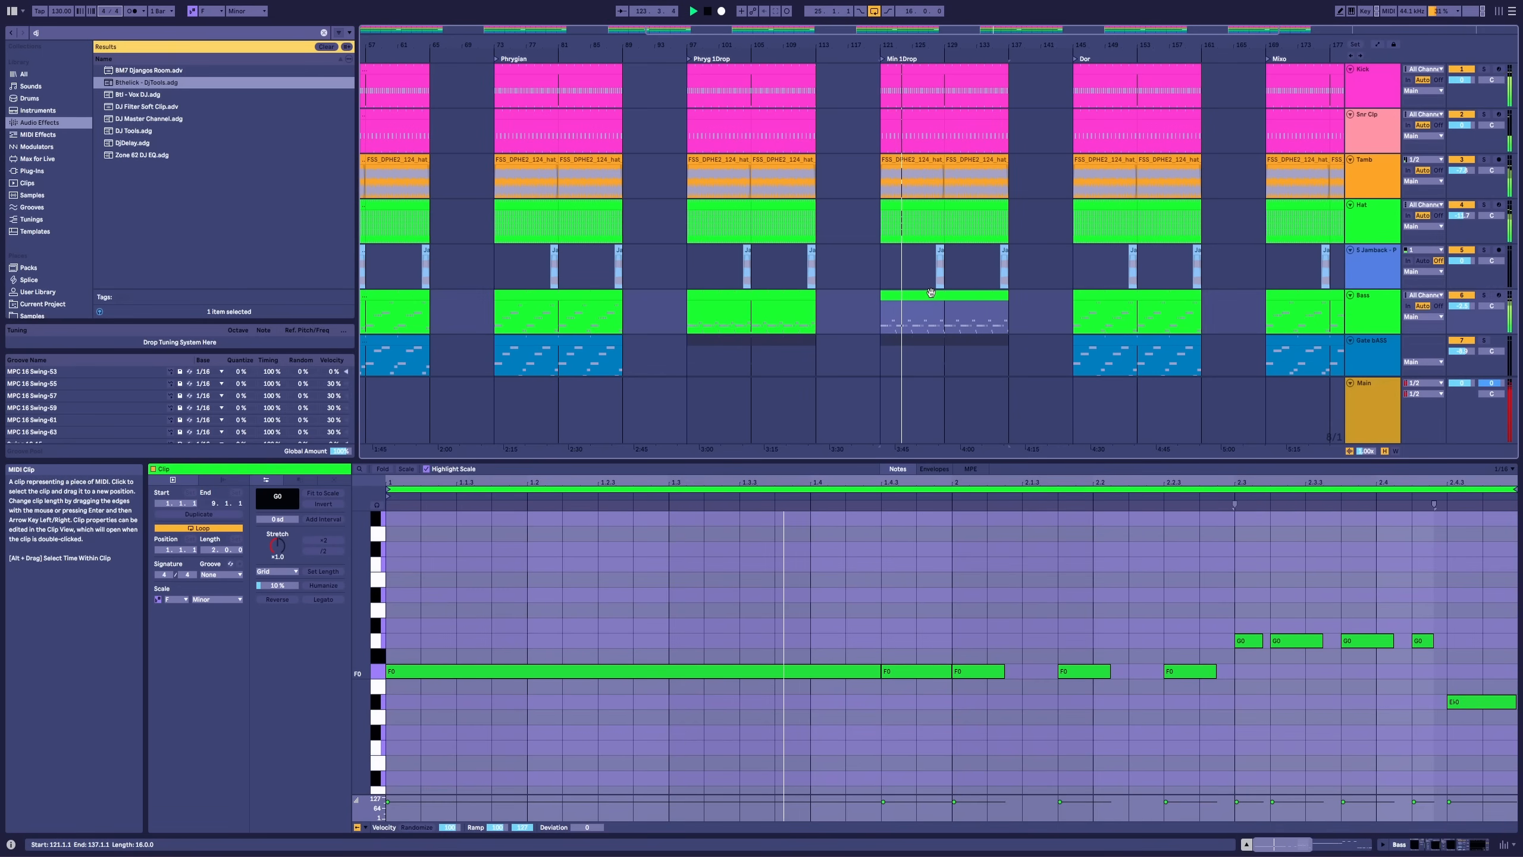
Step: Play the Phryg 1Drop and Min 1Drop sections in turn with their Bass clips selected, and close the note editor
left_click(765, 295)
key("space")
key("space")
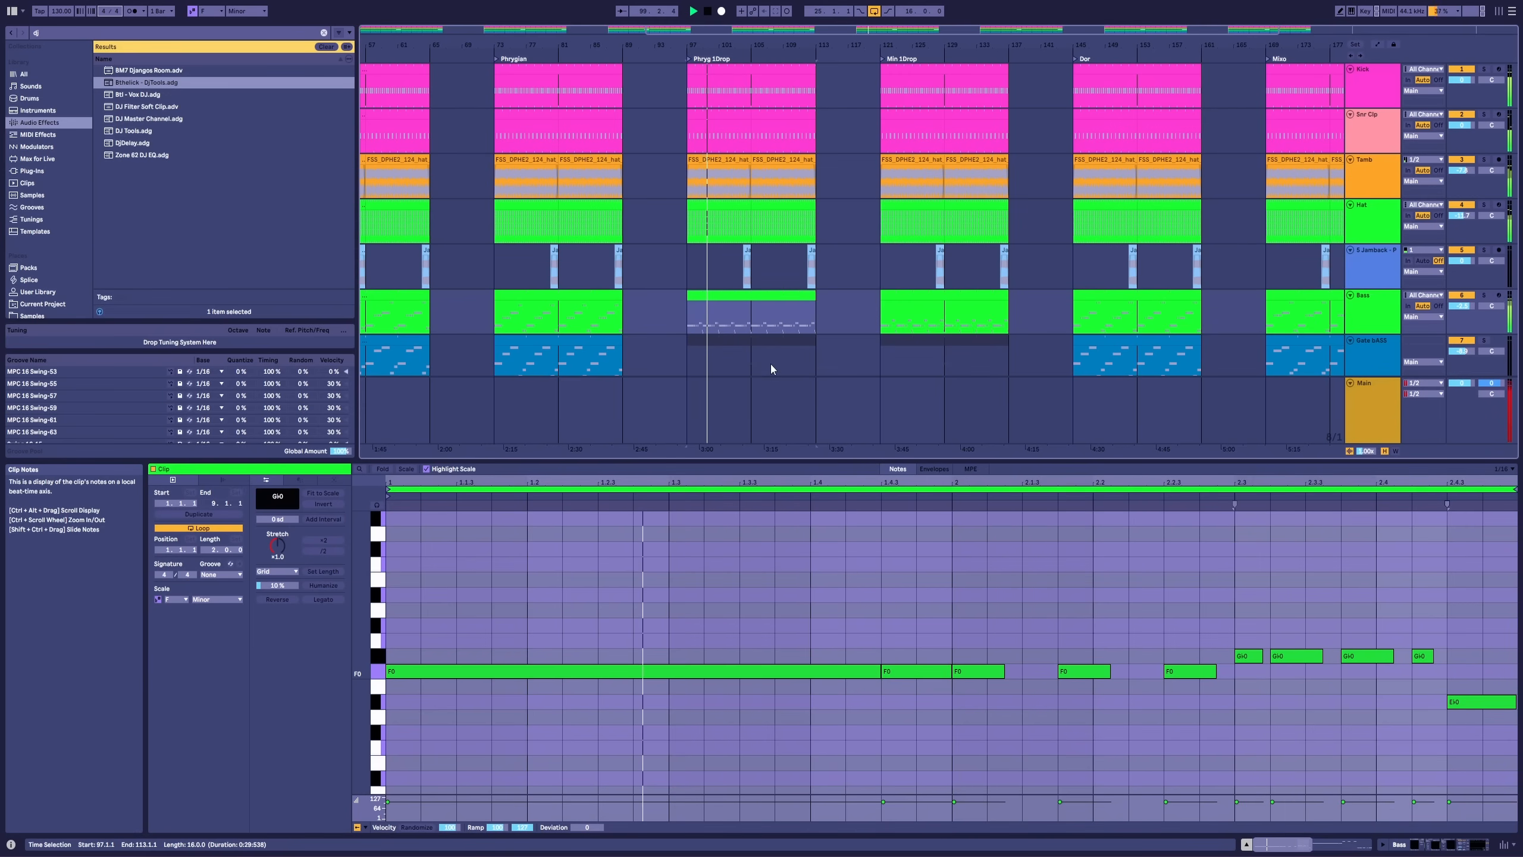
left_click(907, 306)
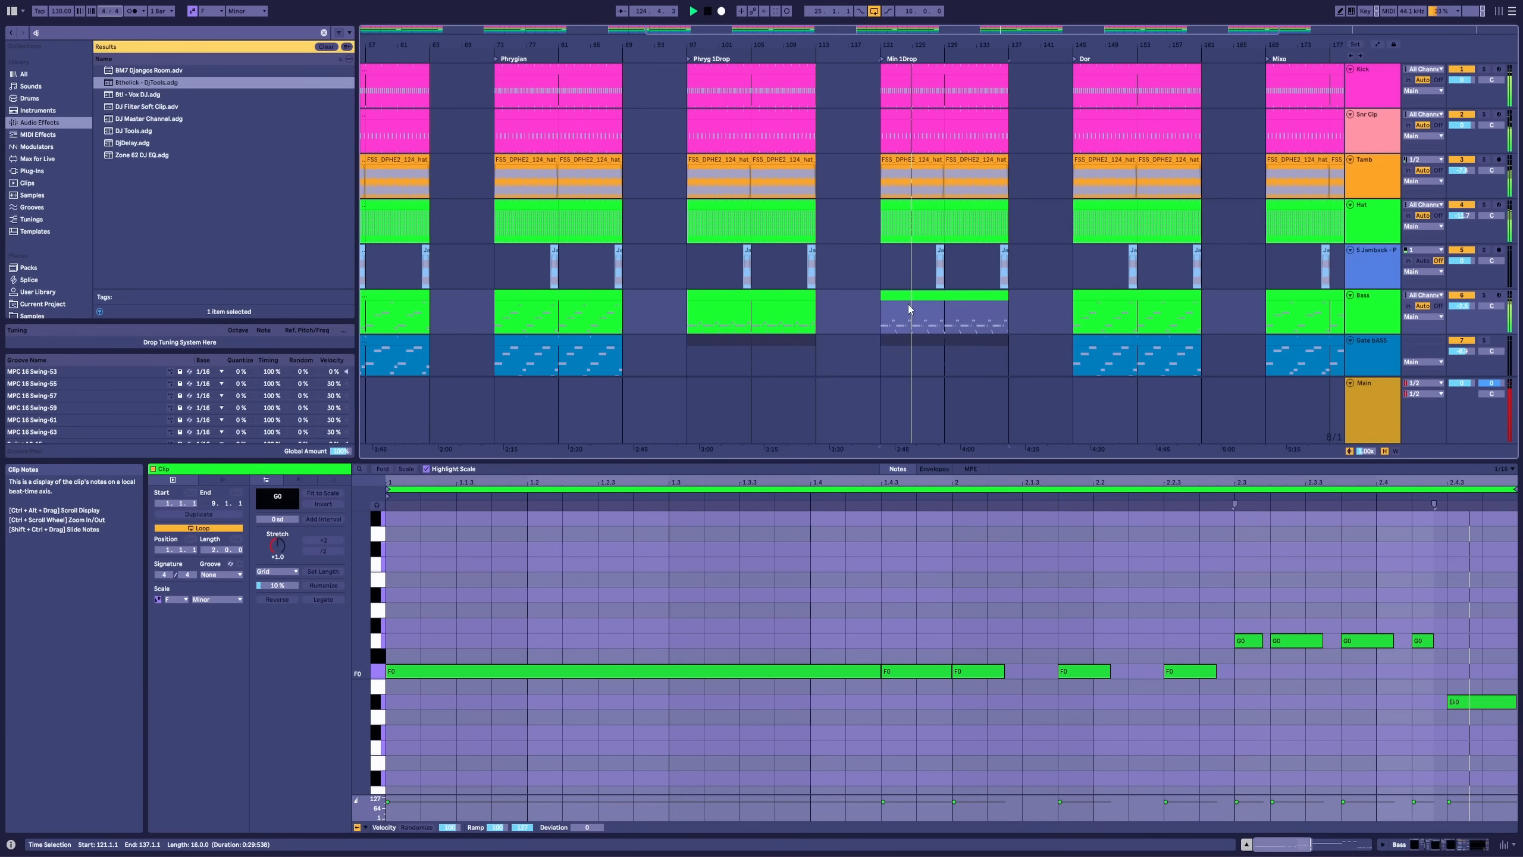
key("shift+Tab")
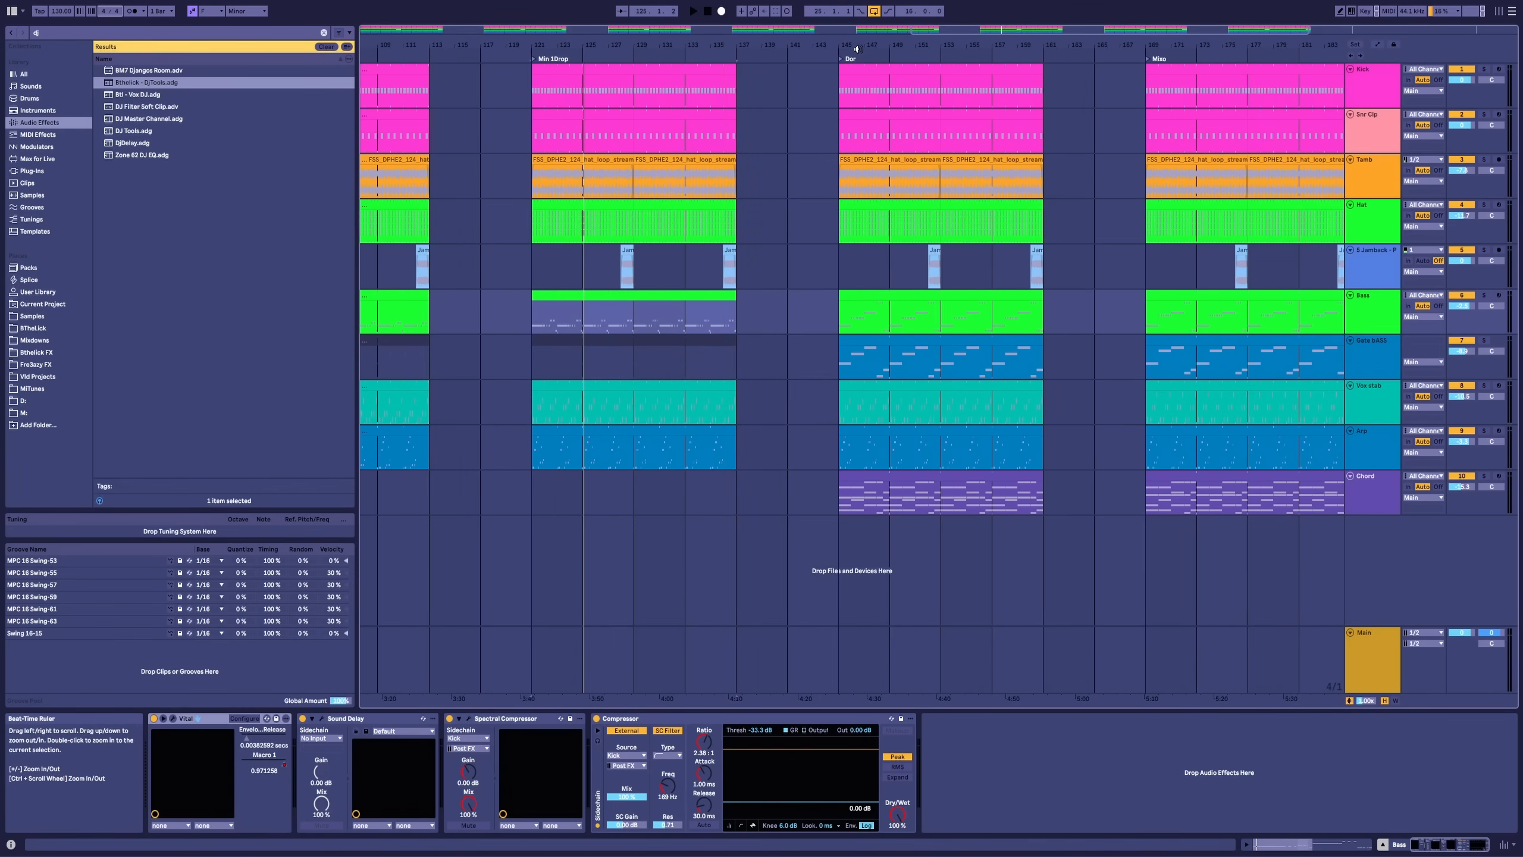
Step: Play the Dor section from its beginning, select its Bass clip, and stop playback
left_click(887, 70)
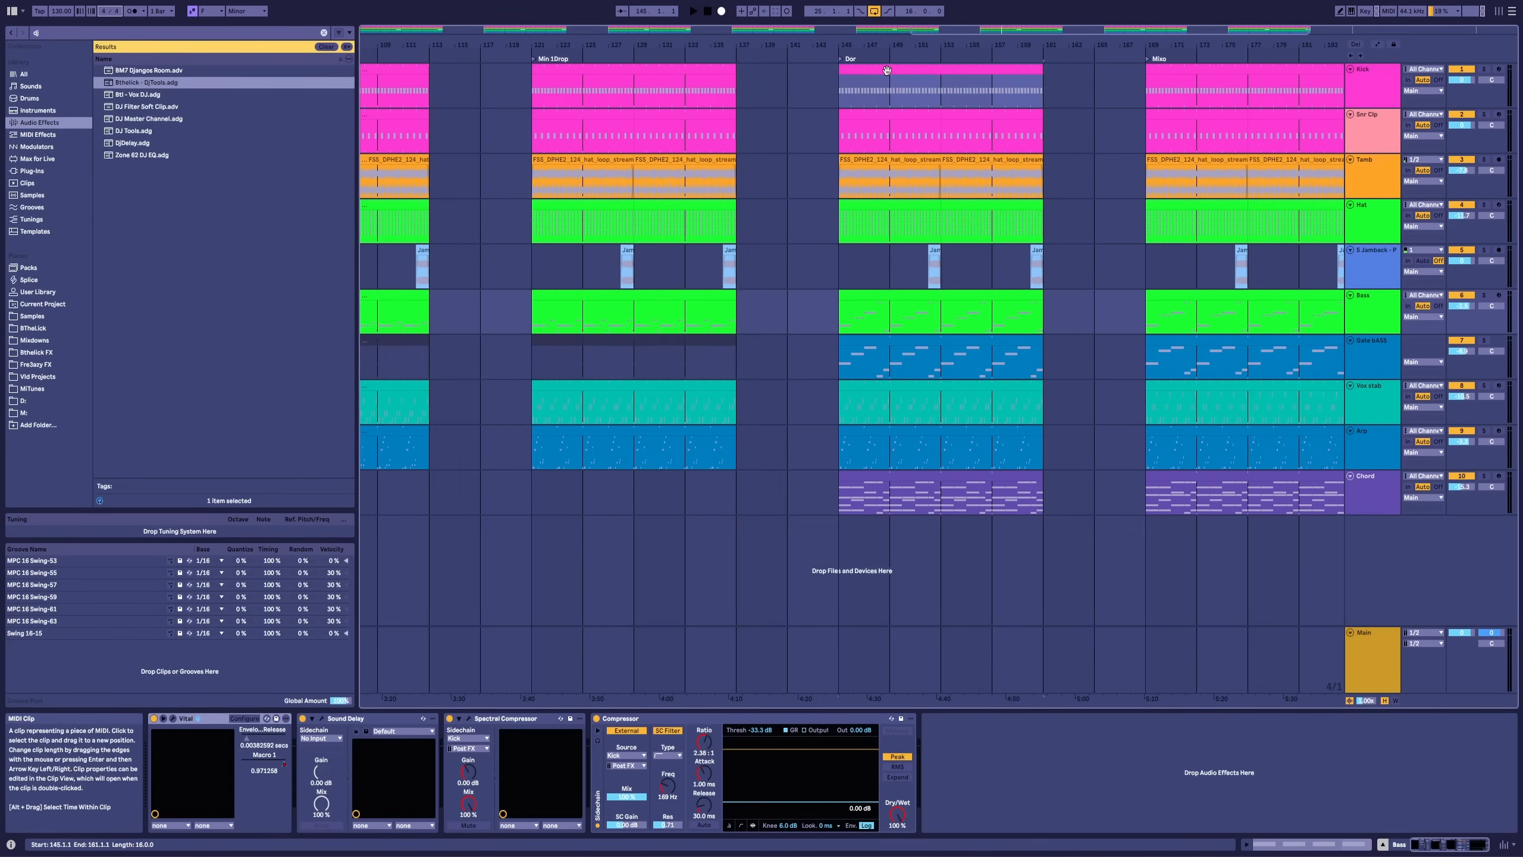
key("space")
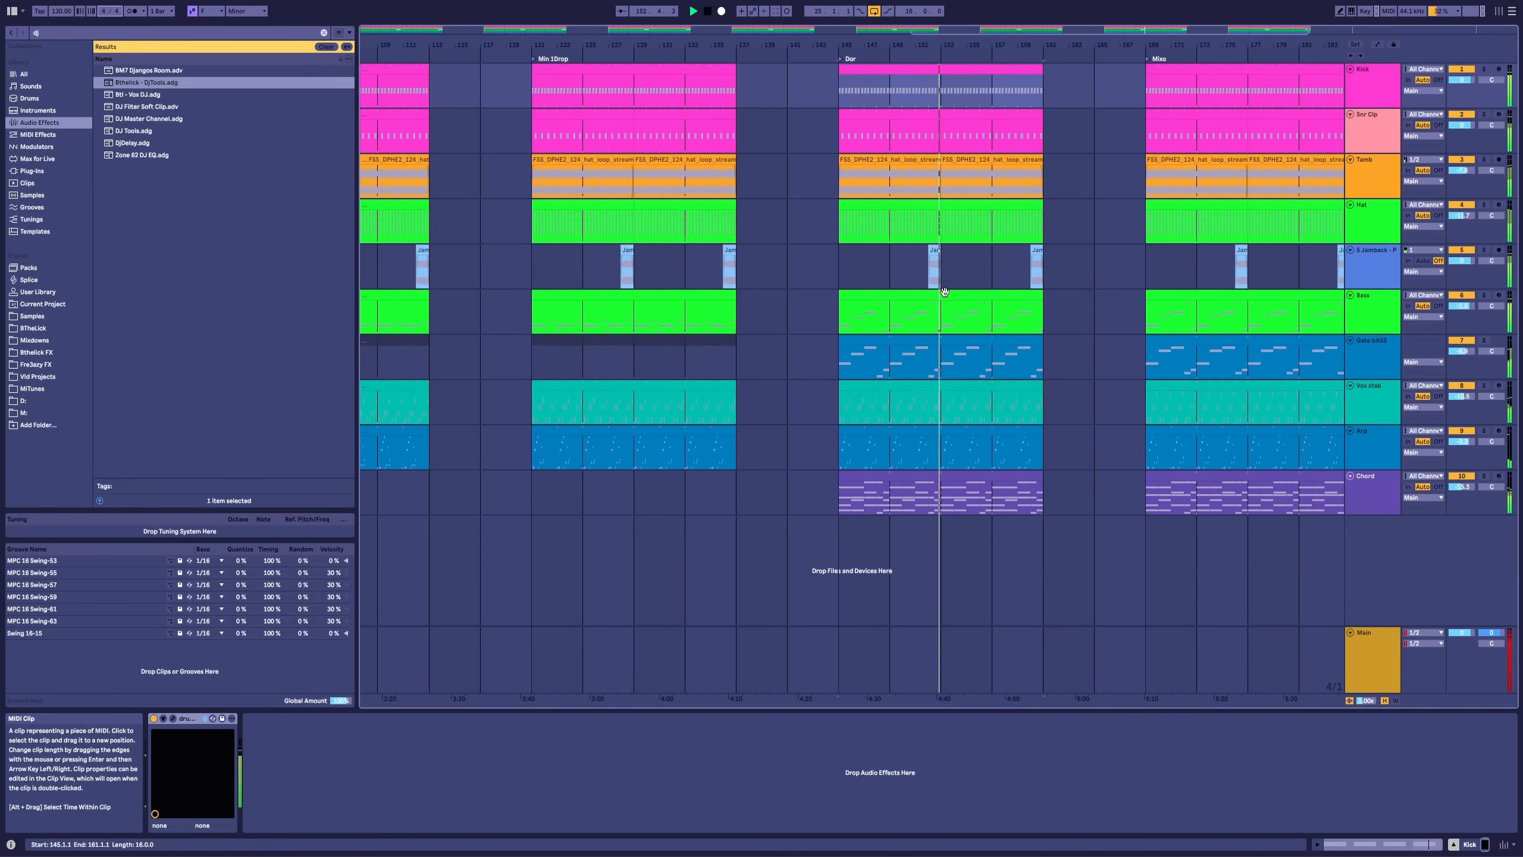
left_click(960, 309)
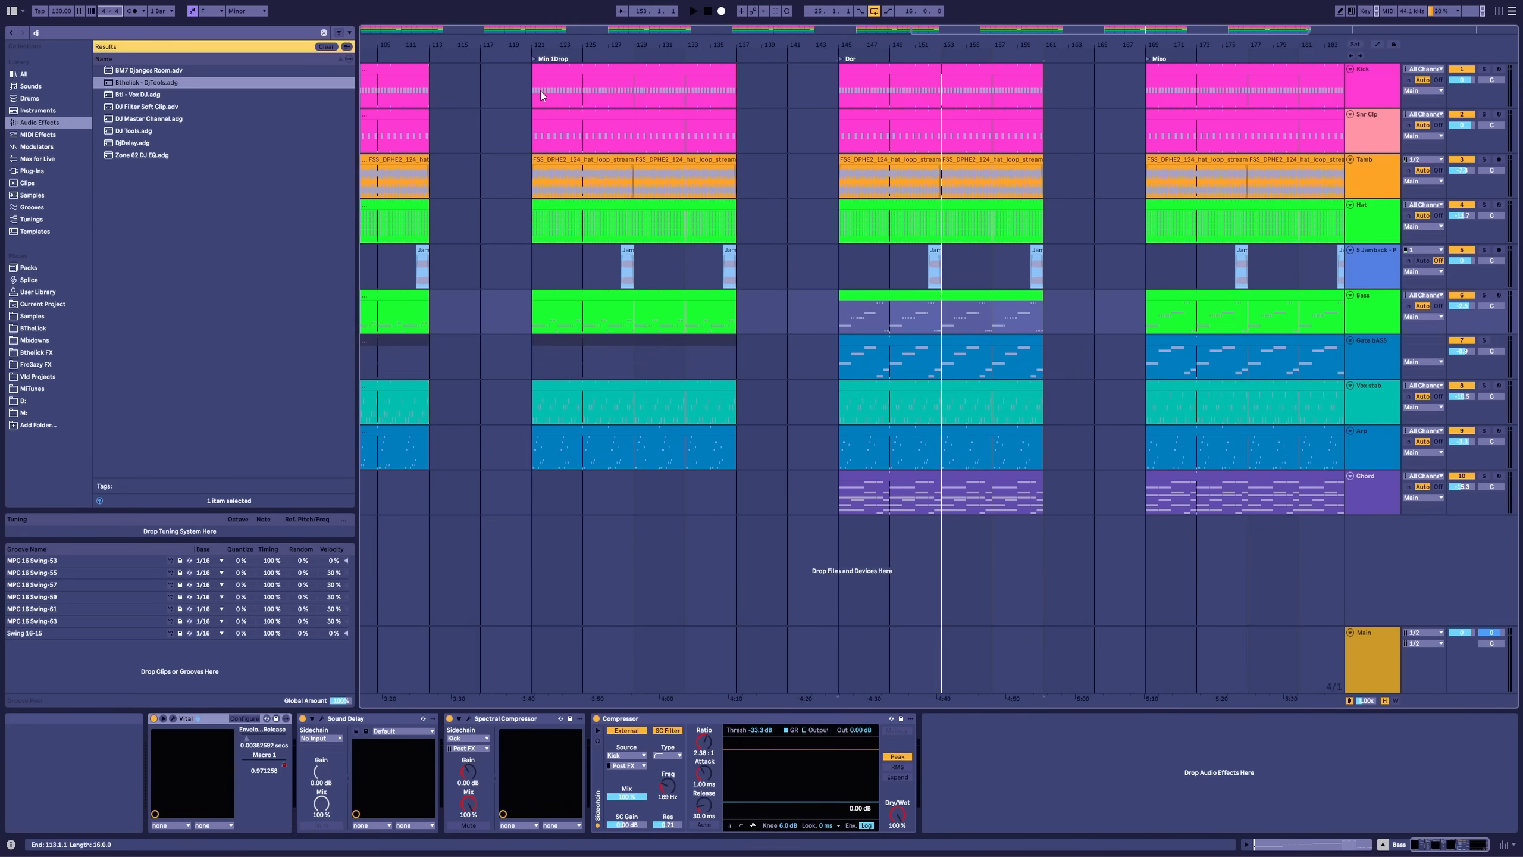
Step: Play the Minor section from the start of its Kick clip
key("w")
left_click(470, 69)
key("space")
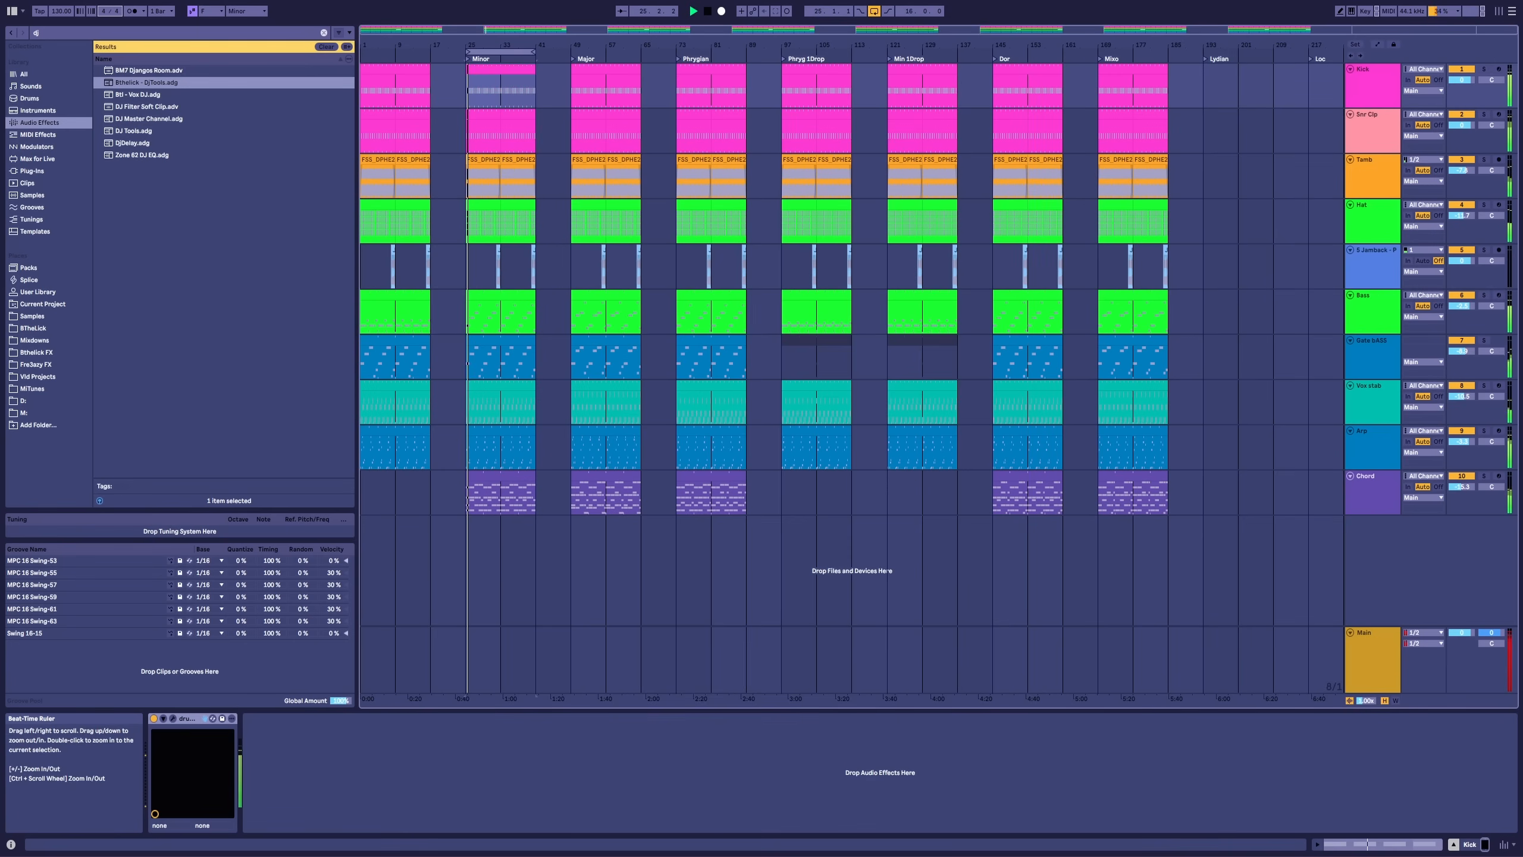
Step: Replay the Dor section from its Kick clip for comparison with Minor, select its Bass clip, and stop playback
left_click_drag(468, 45, 376, 48)
left_click(1102, 72)
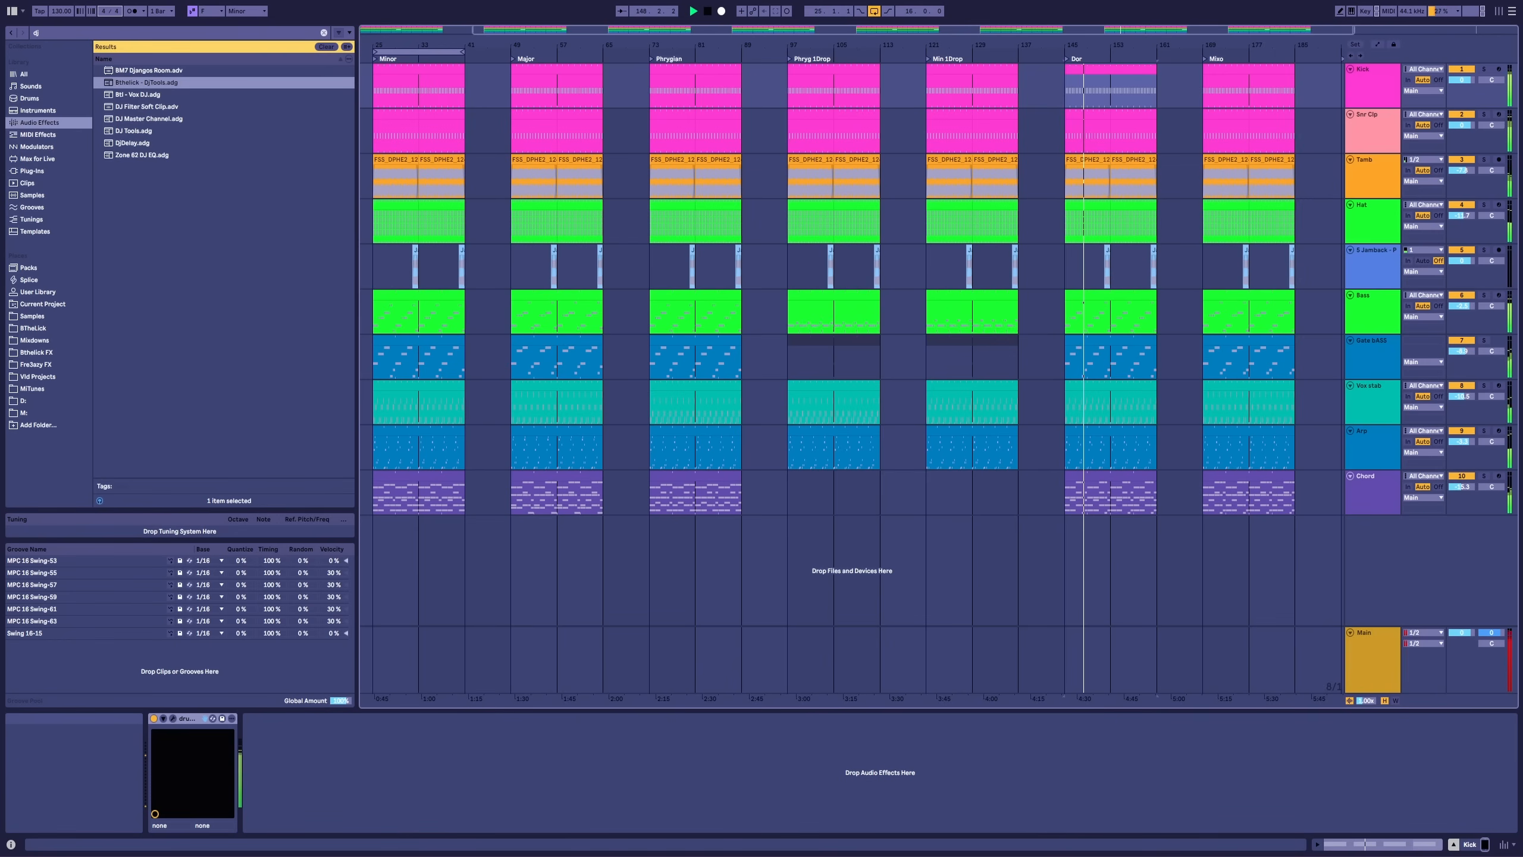
left_click(1073, 315)
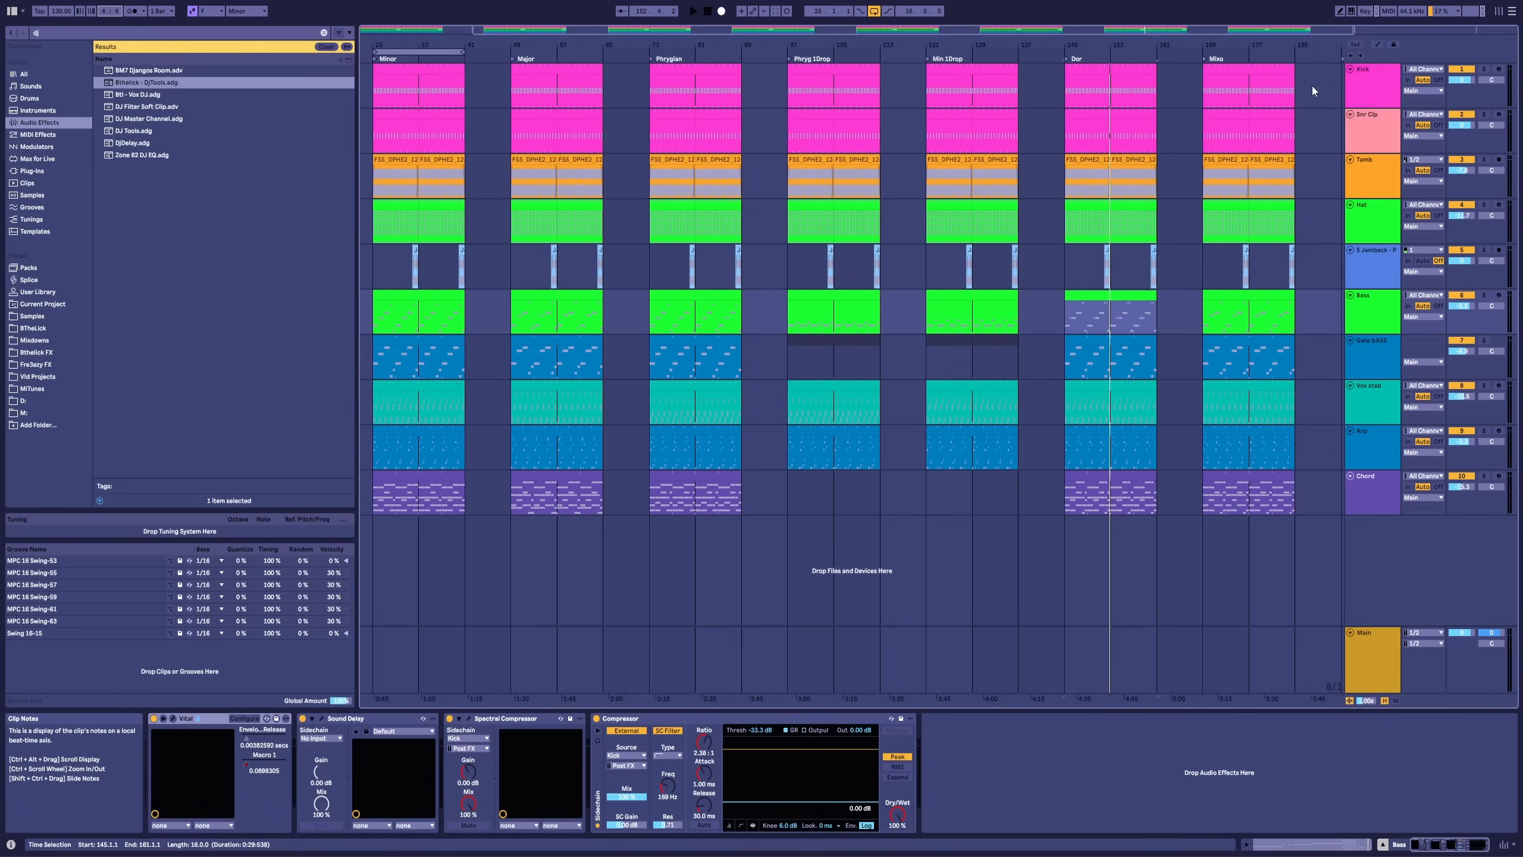
Step: Play the Mixo section and the Major section in turn from their beginnings, and stop playback
left_click(1262, 69)
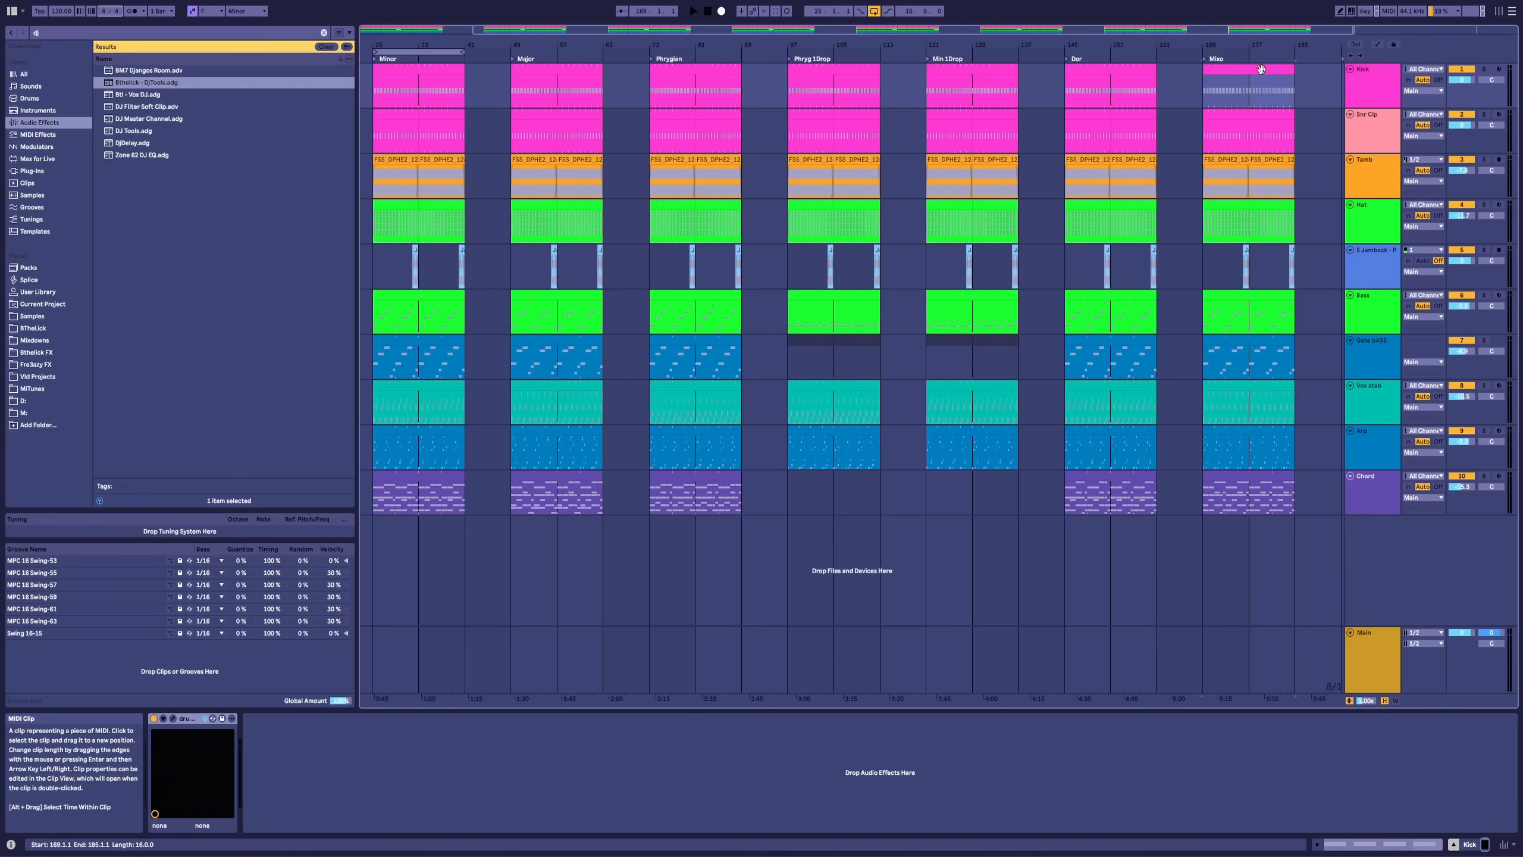
key("space")
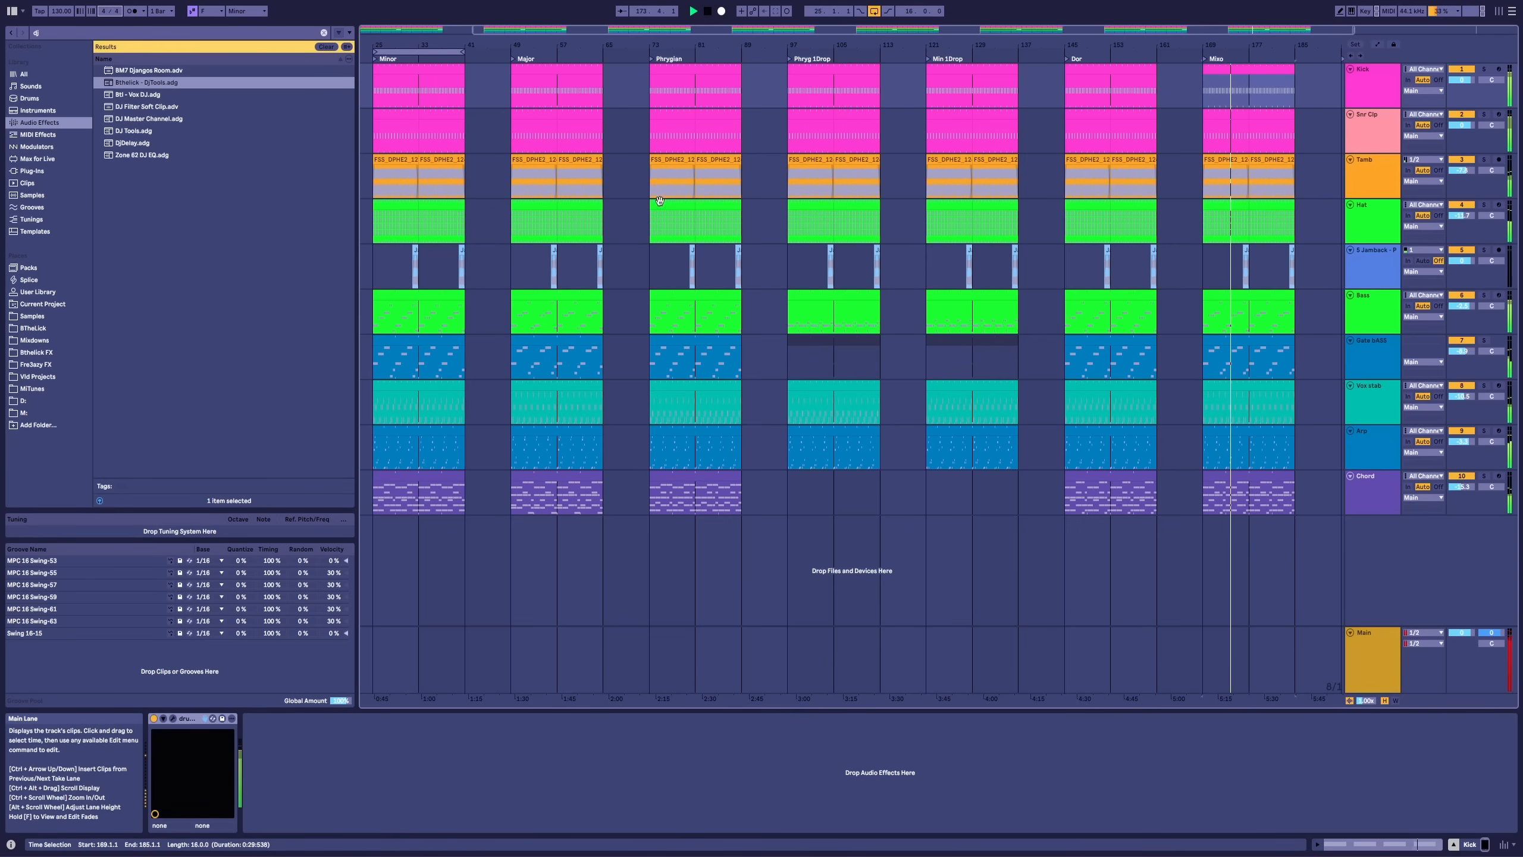
left_click(526, 67)
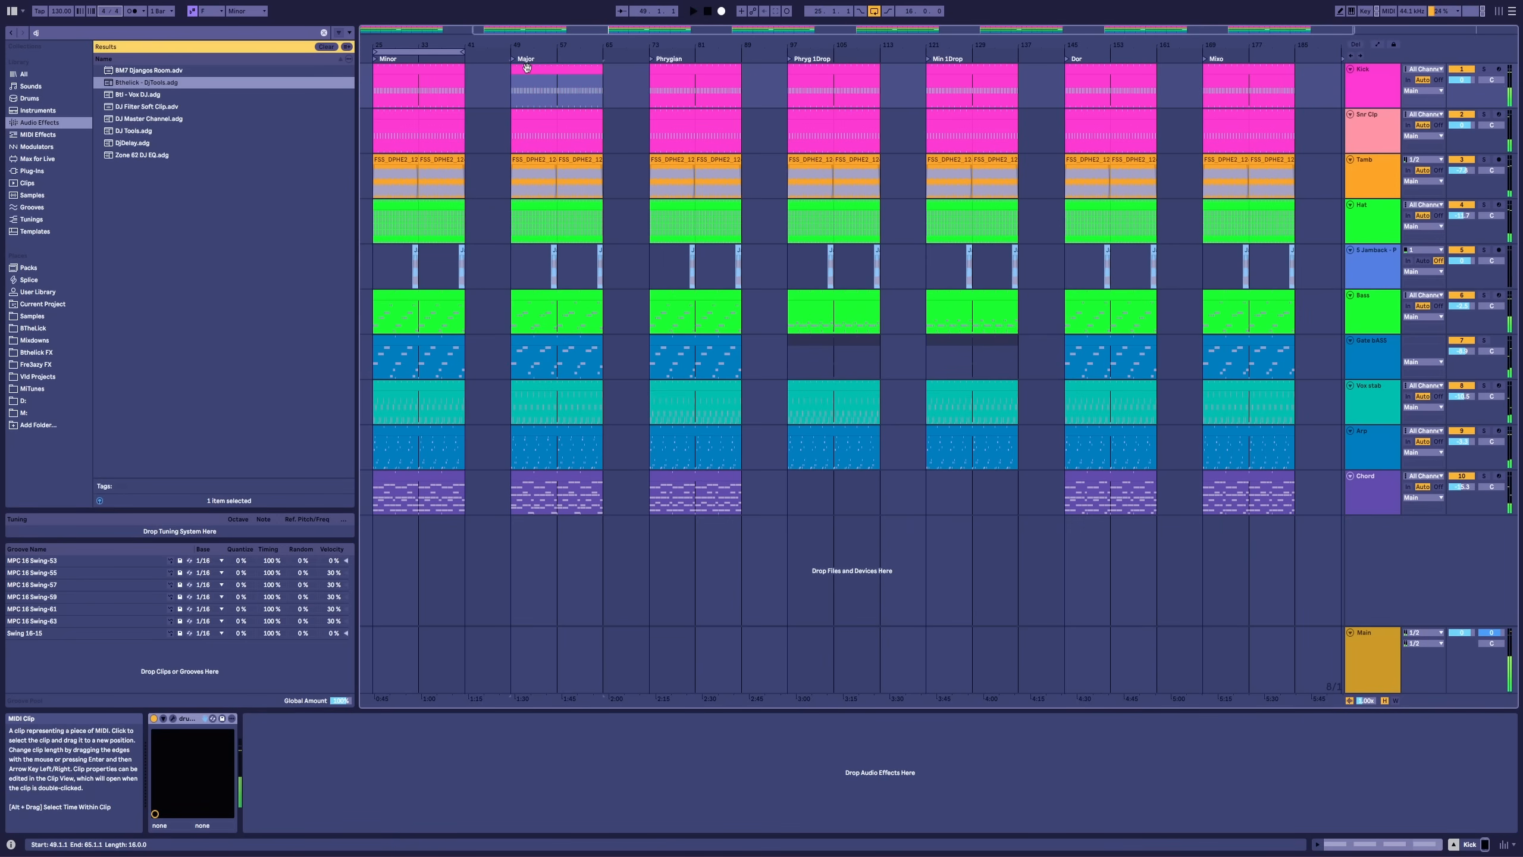
key("space")
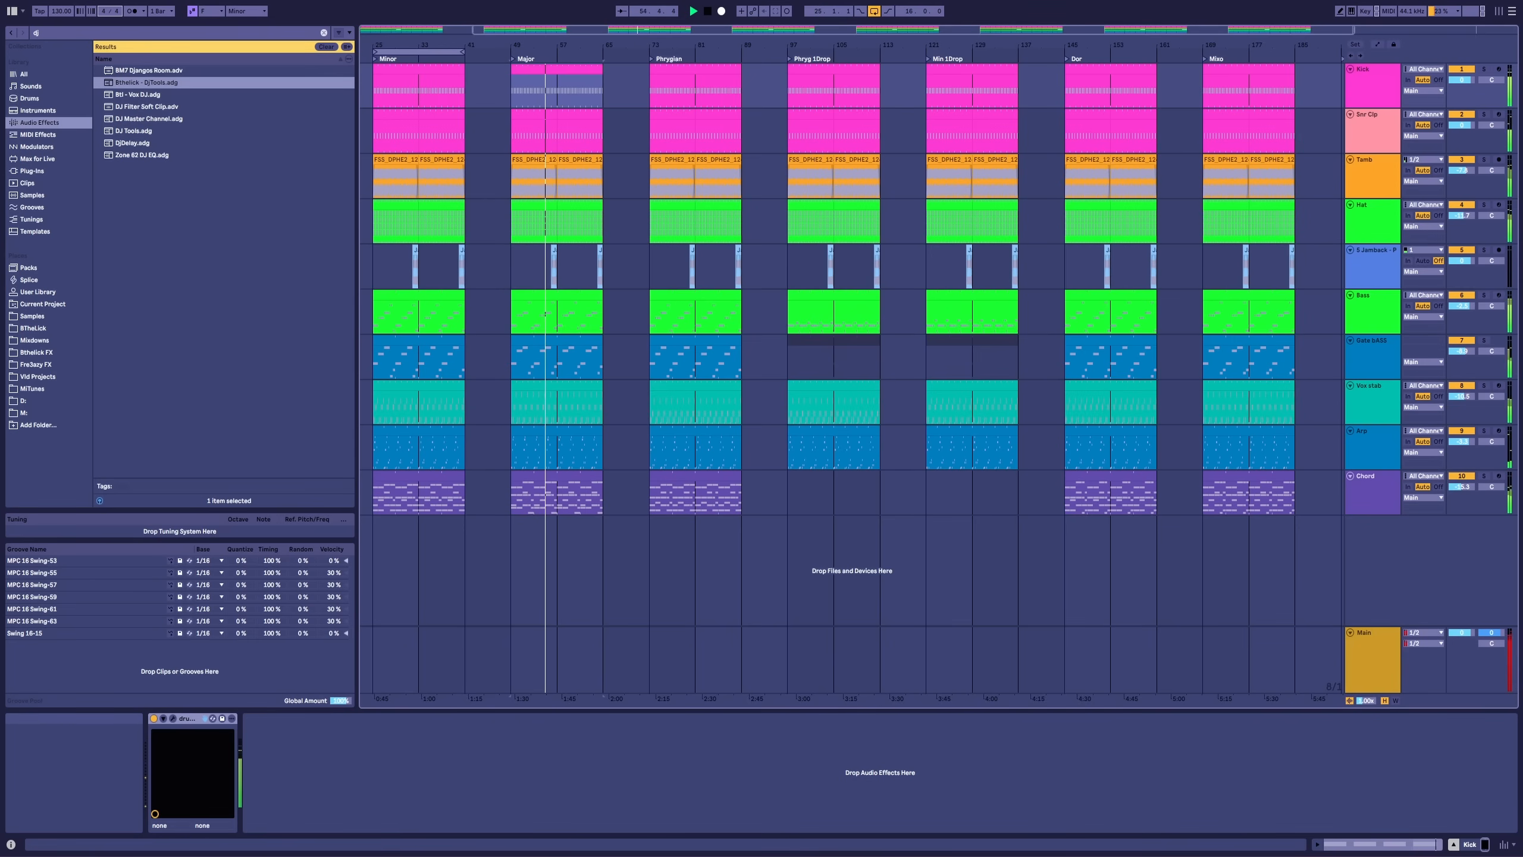
left_click(511, 139)
key("space")
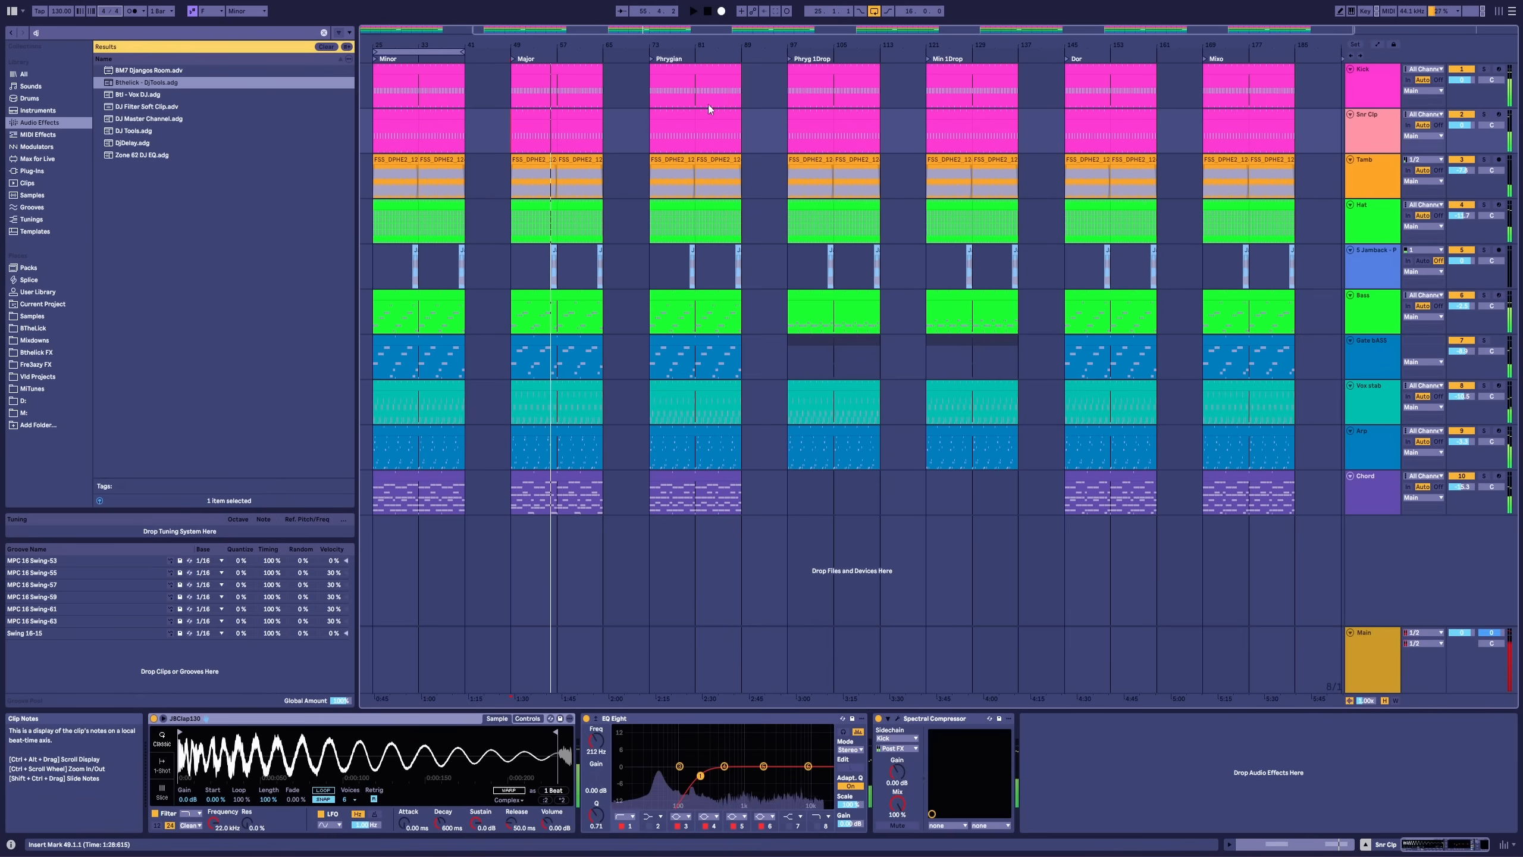
Step: Replay the Mixo section from its beginning, place the insert marker at the start of the Dor section, and stop playback
left_click(1228, 72)
key("space")
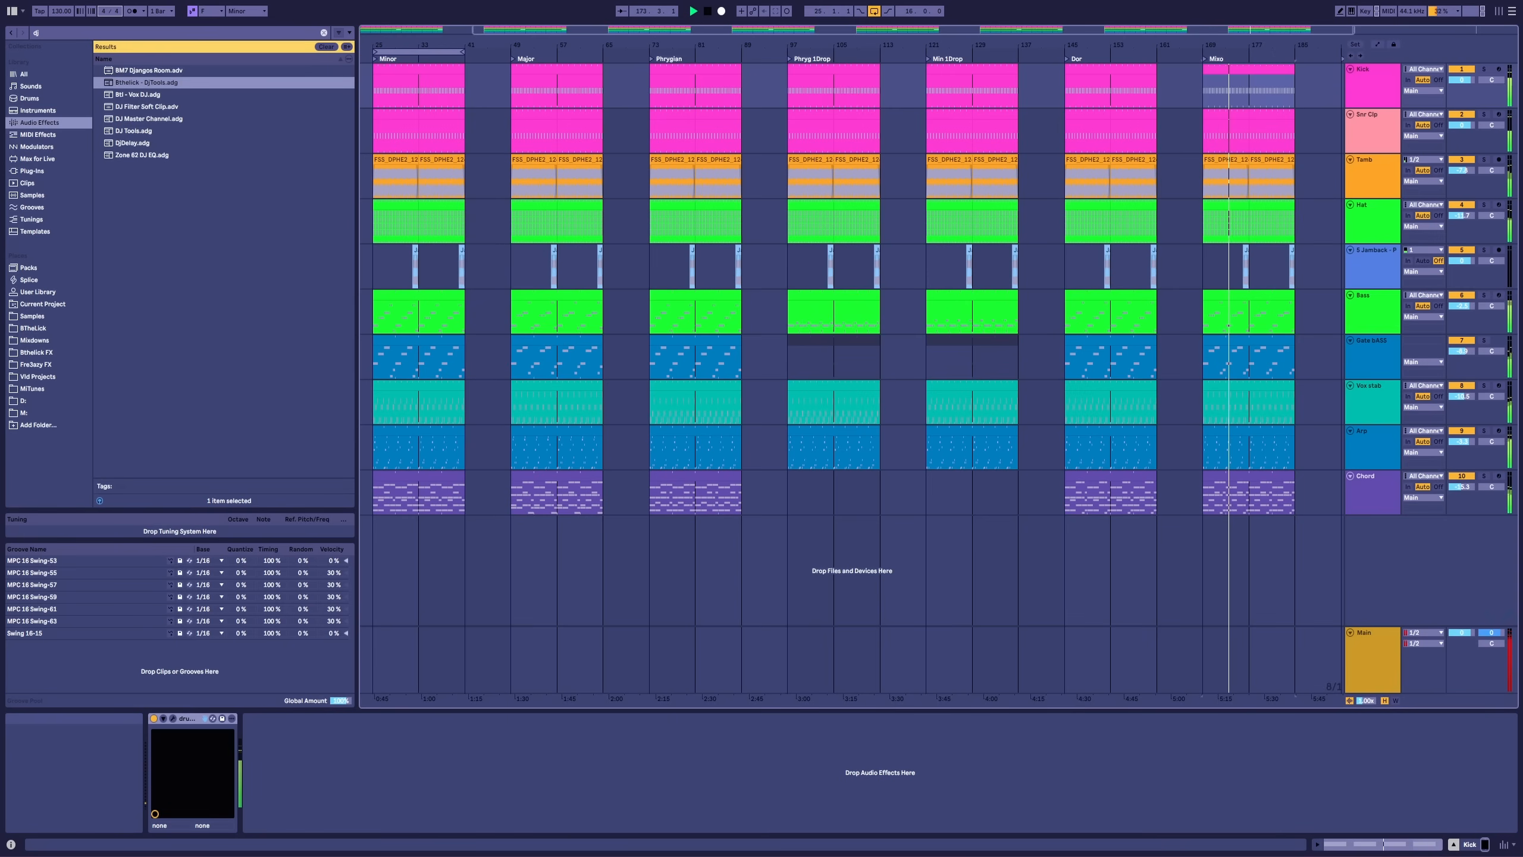
left_click(1063, 247)
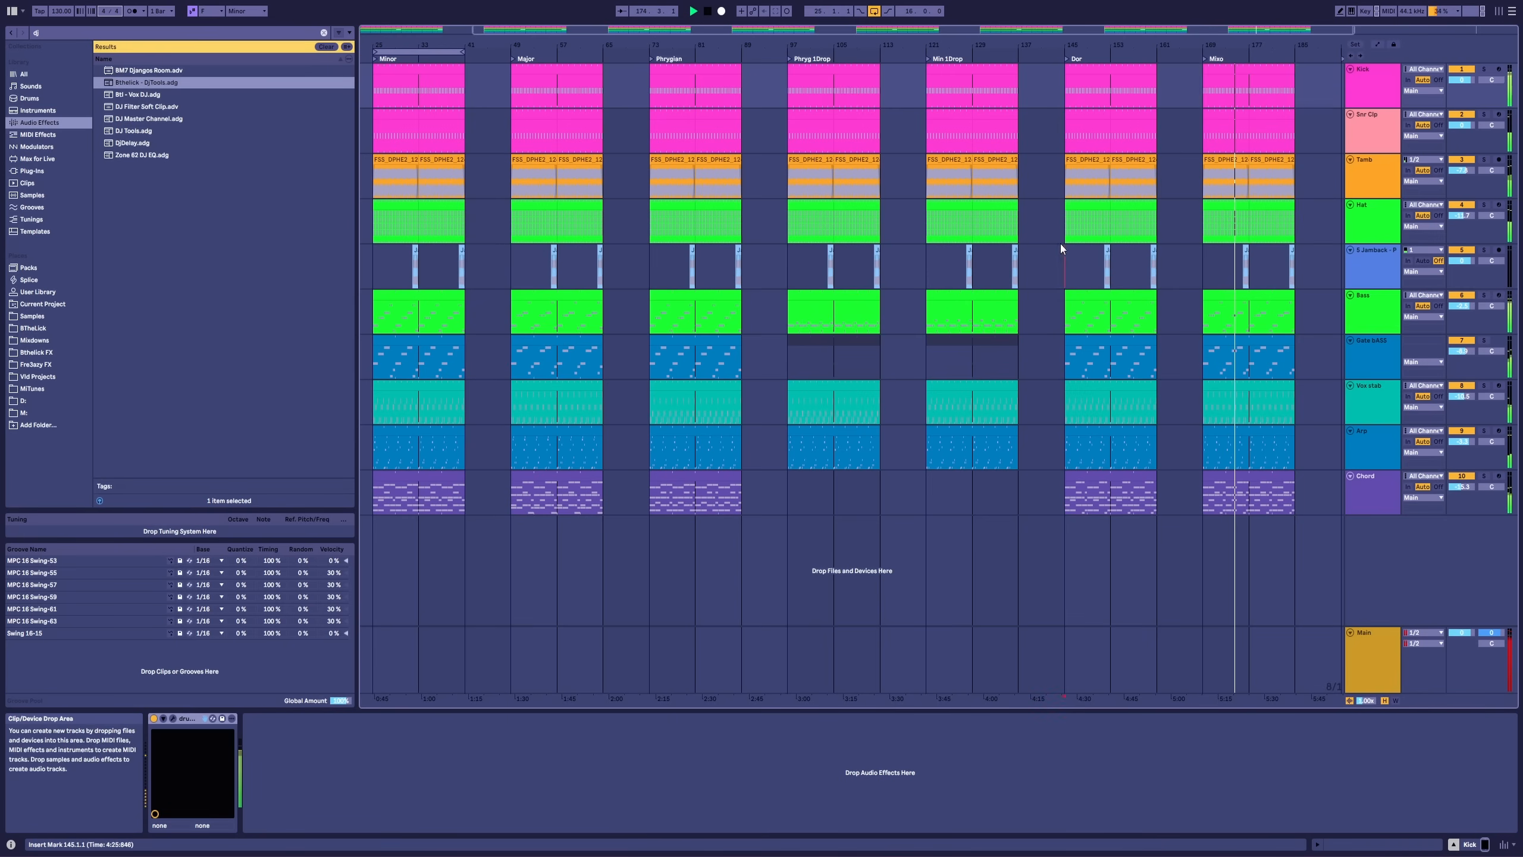
key("space")
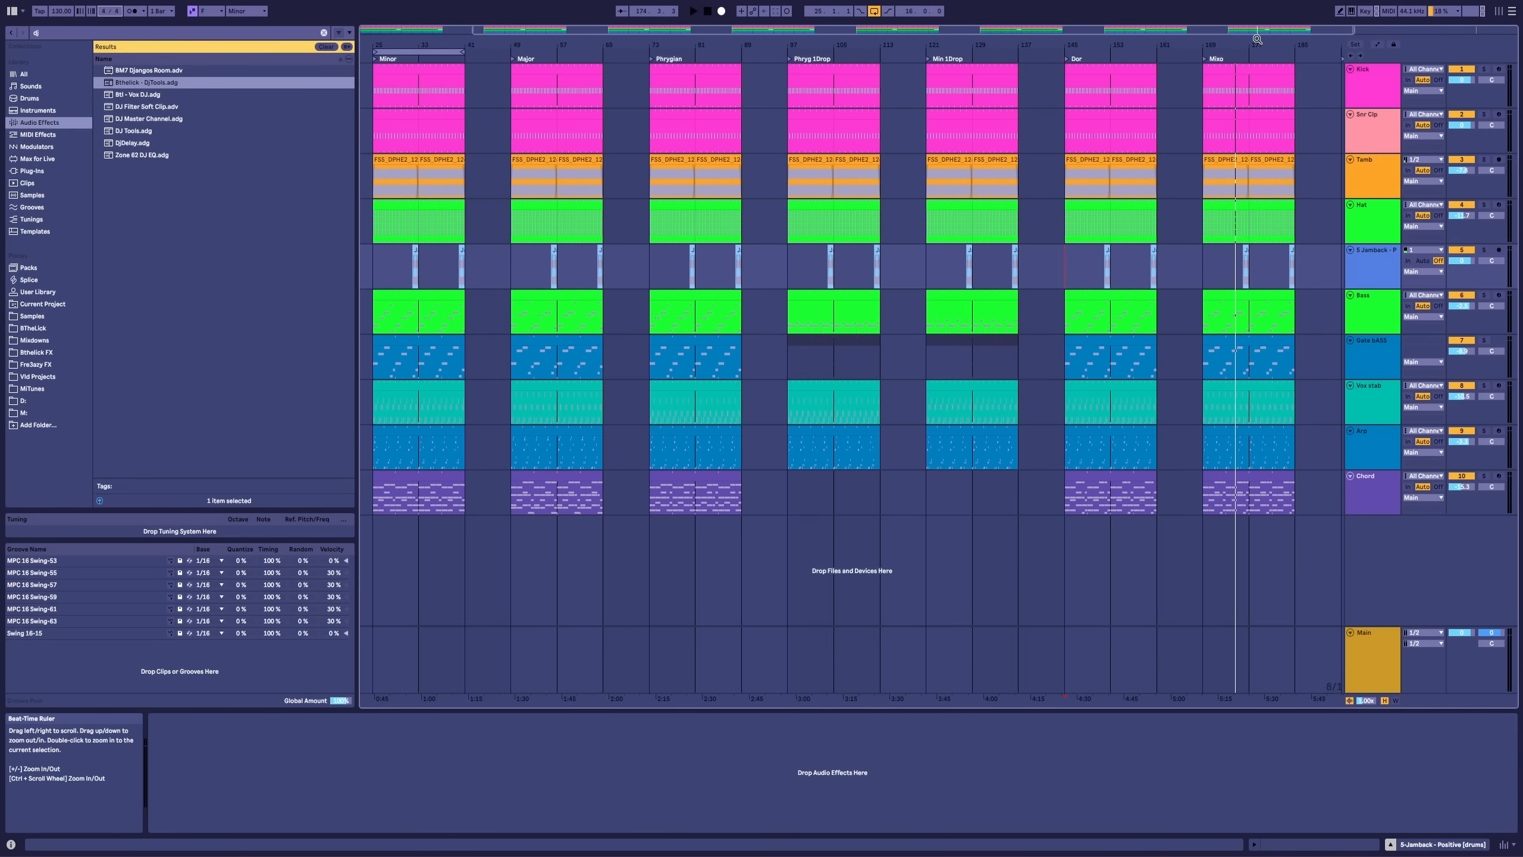
Step: Start playback at the empty Lydian section after the Mixo clips
left_click_drag(1259, 42, 1071, 46)
left_click(1193, 52)
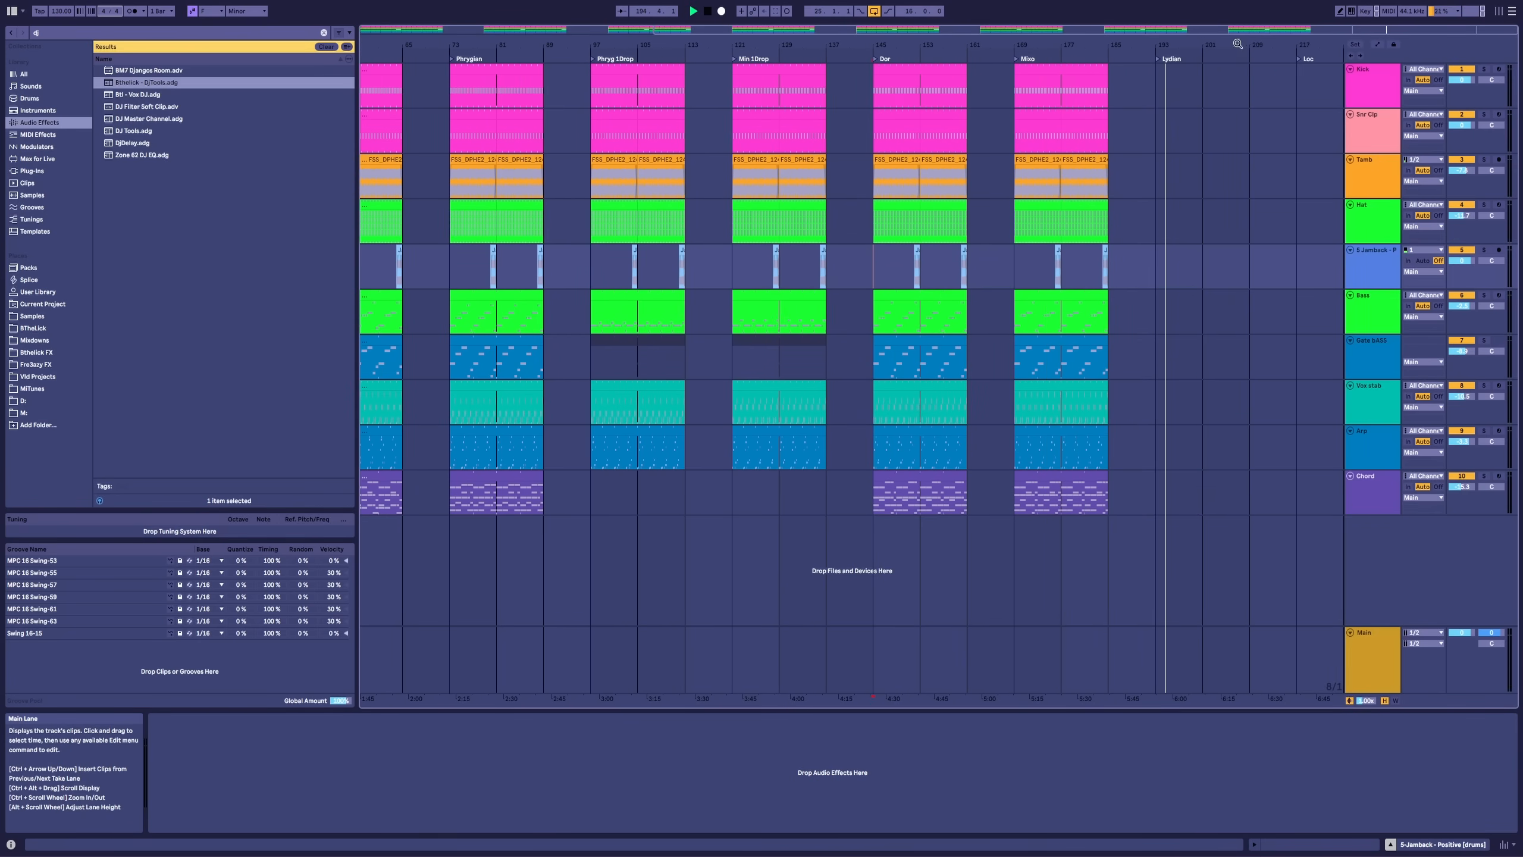
left_click(1283, 90)
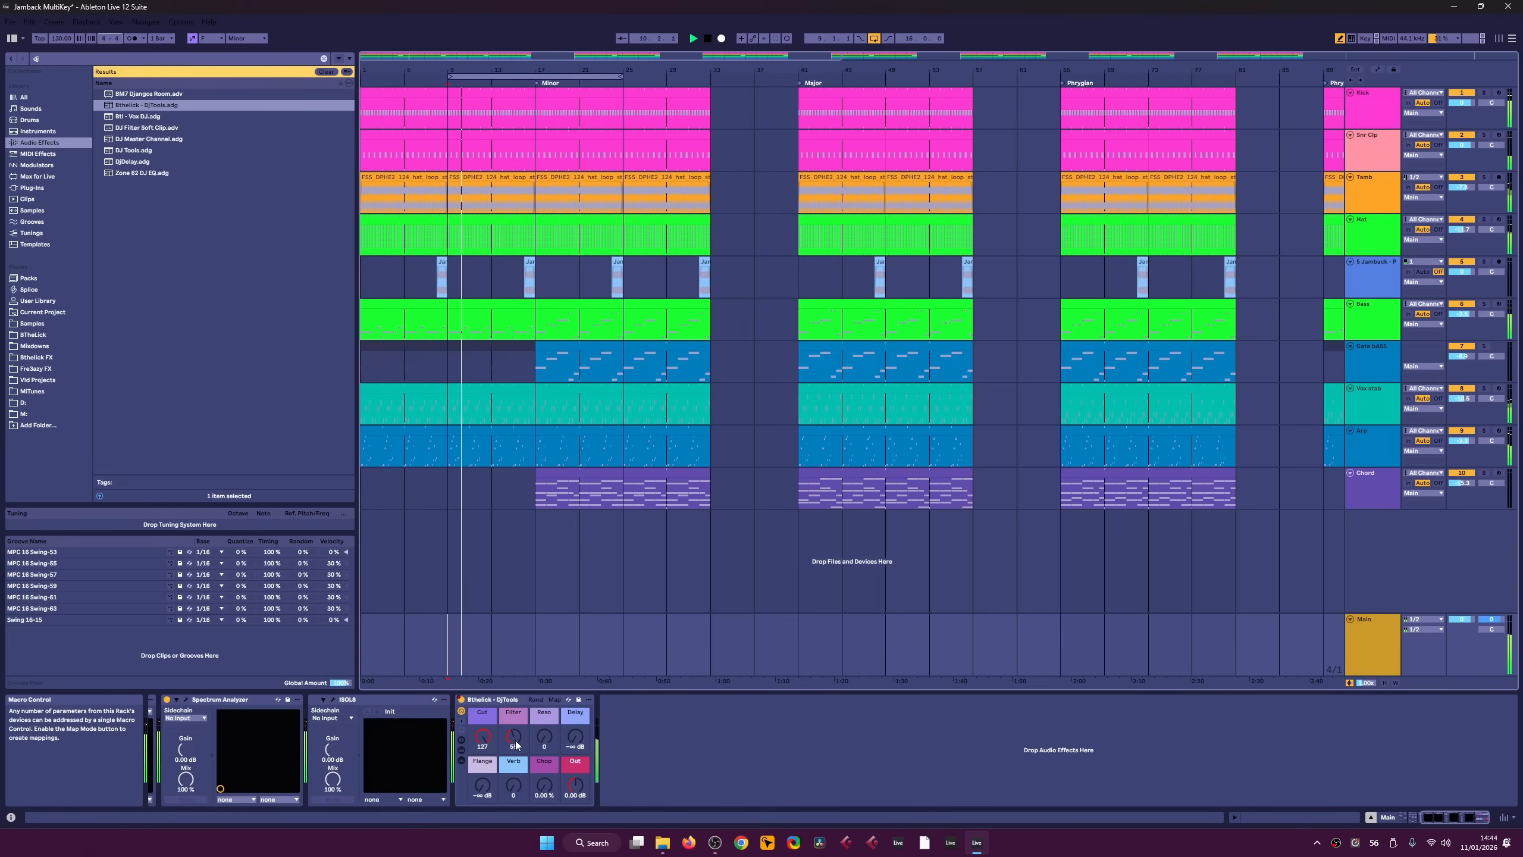
Step: Place the insert marker at bar 9 and select the Main track to show its DJTools effect rack during playback
left_click(453, 564)
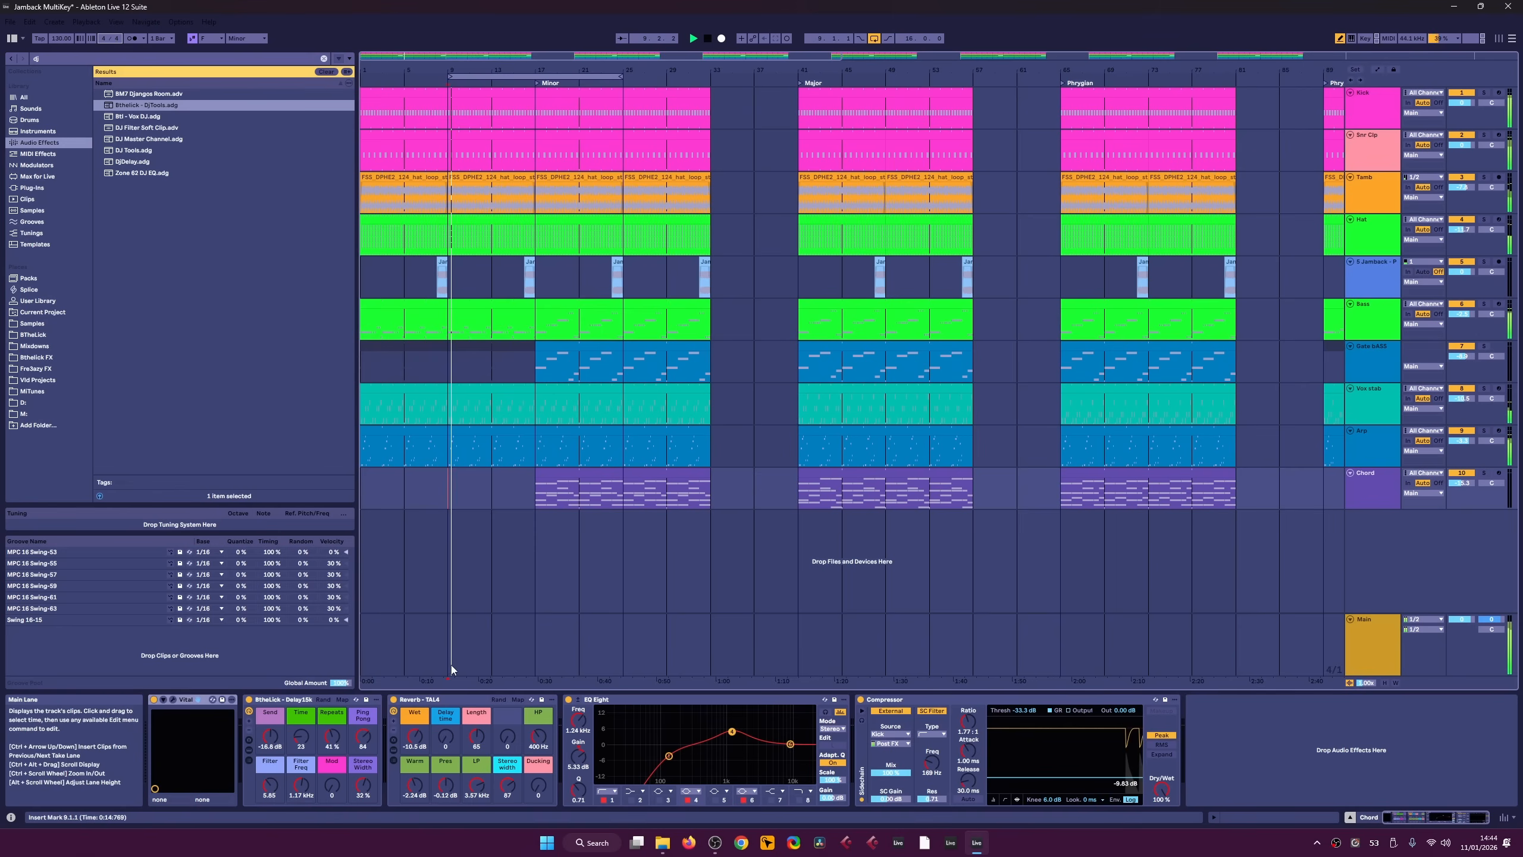
left_click(454, 642)
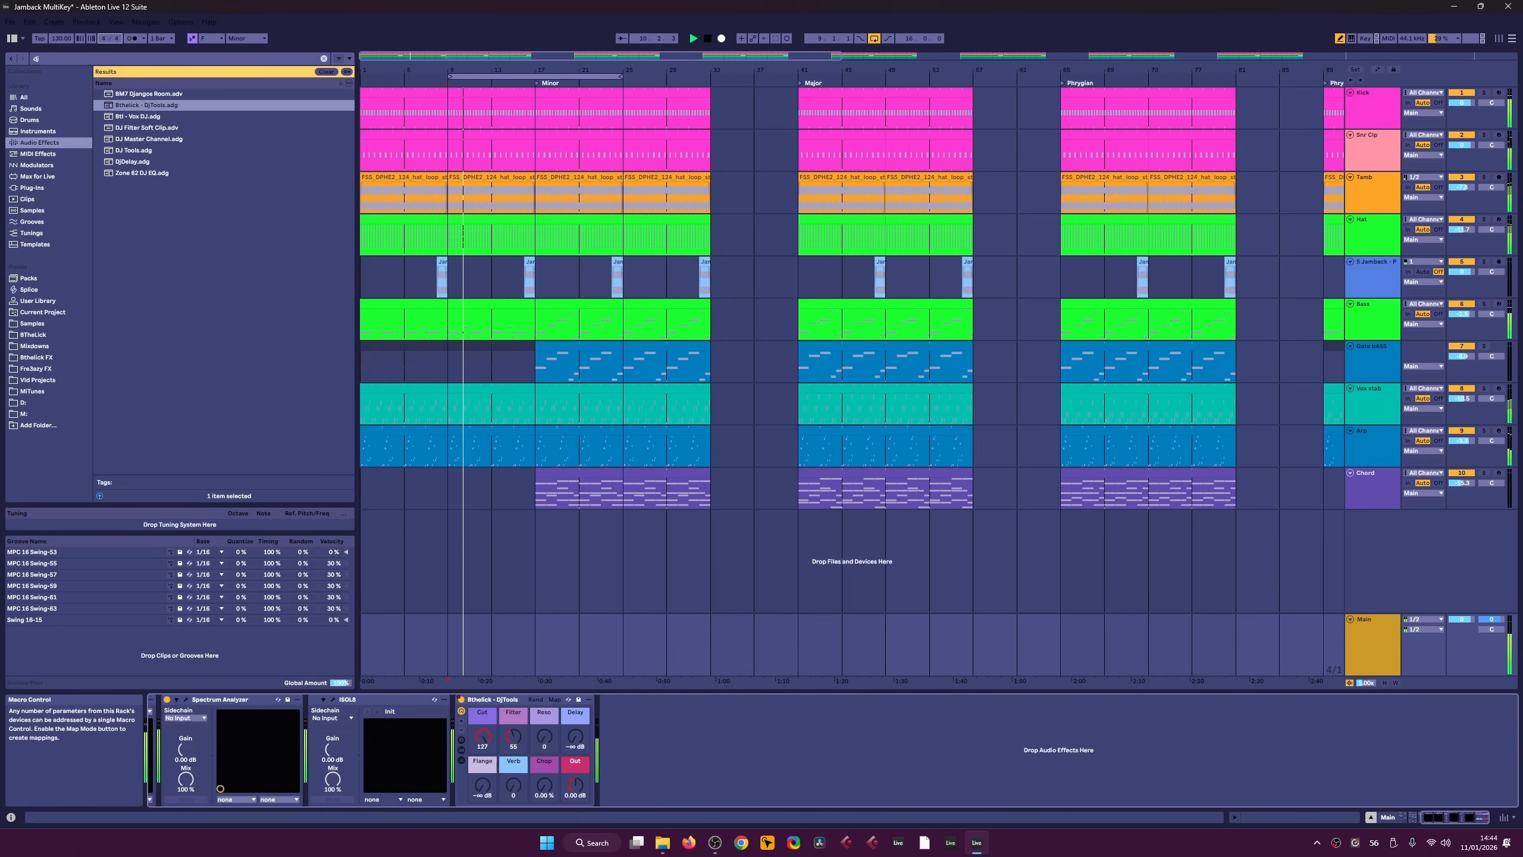